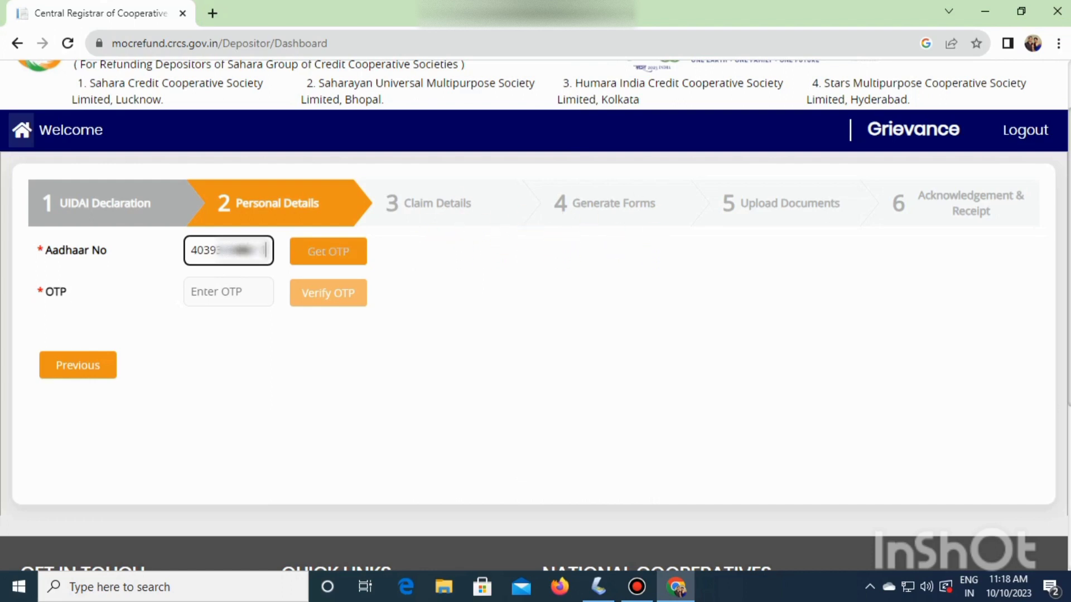
Request an Aadhaar OTP and enter the received code to verify it and fetch the depositor's details.
{"action": "left_click", "coordinate": [328, 252]}
{"action": "left_click", "coordinate": [229, 292]}
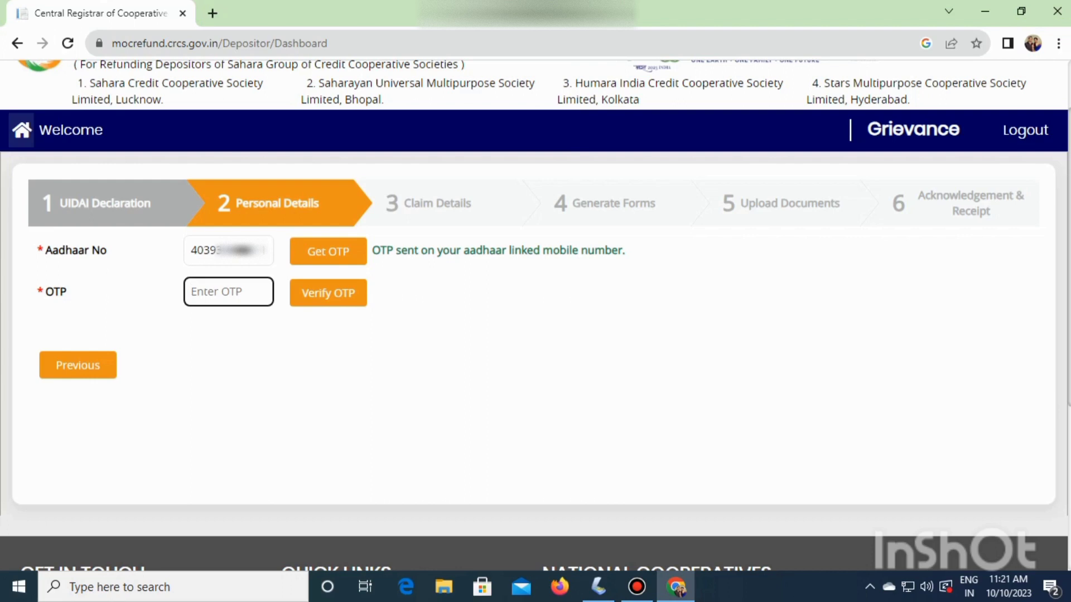
{"action": "key", "text": "Tab"}
{"action": "key", "text": "Return"}
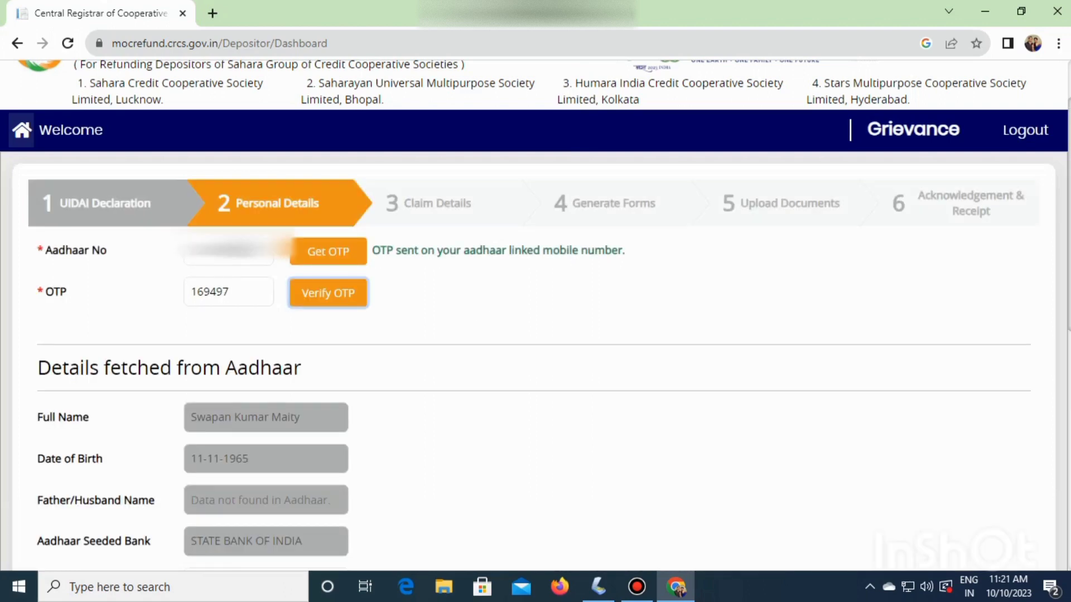
Check the Aadhaar-seeded bank name in the fetched details, then continue to the Claim Details form.
{"action": "scroll", "coordinate": [535, 313], "scroll_direction": "down", "scroll_amount": 3}
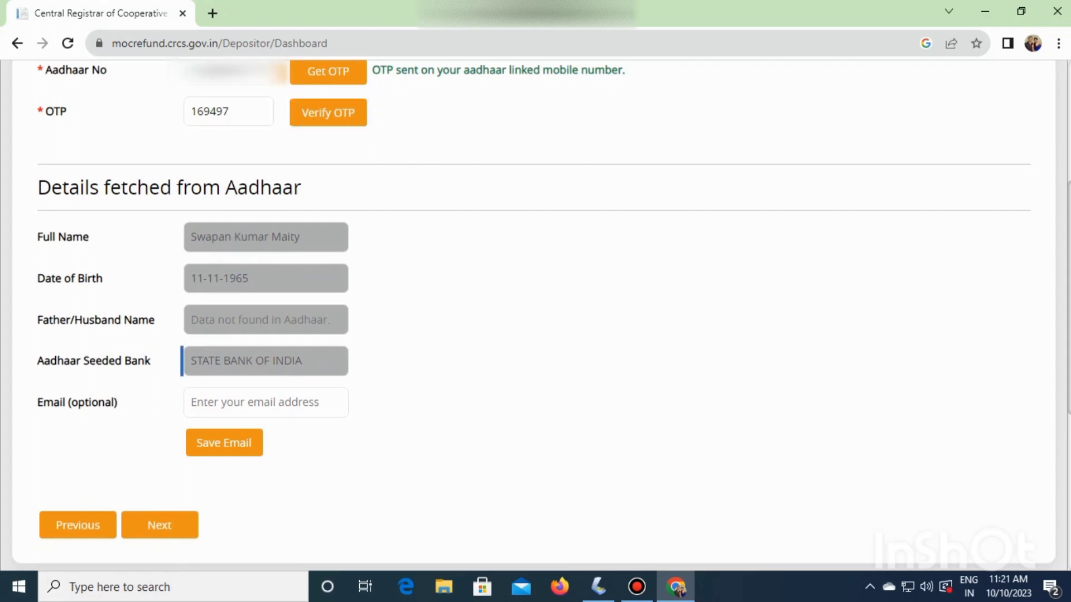
{"action": "left_click_drag", "start_coordinate": [303, 361], "coordinate": [191, 361]}
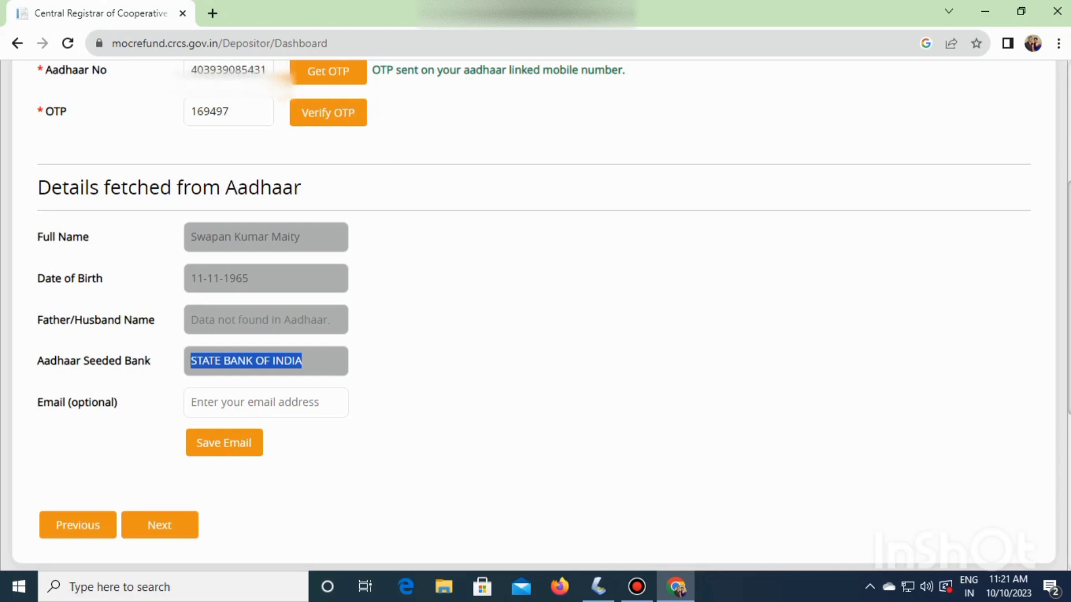
{"action": "scroll", "coordinate": [535, 312], "scroll_direction": "up", "scroll_amount": 1}
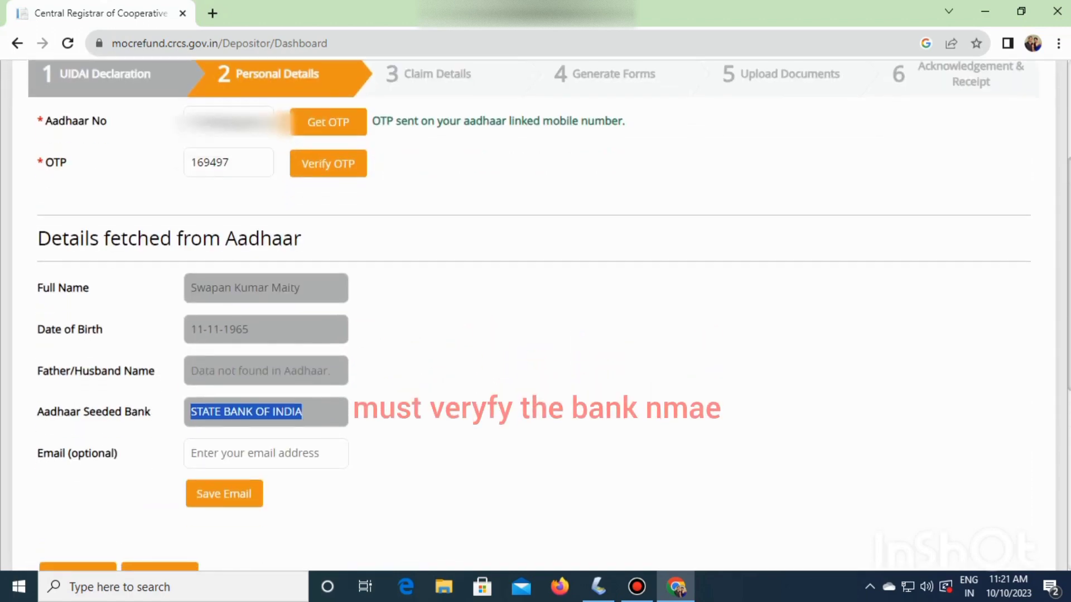
{"action": "scroll", "coordinate": [535, 313], "scroll_direction": "down", "scroll_amount": 2}
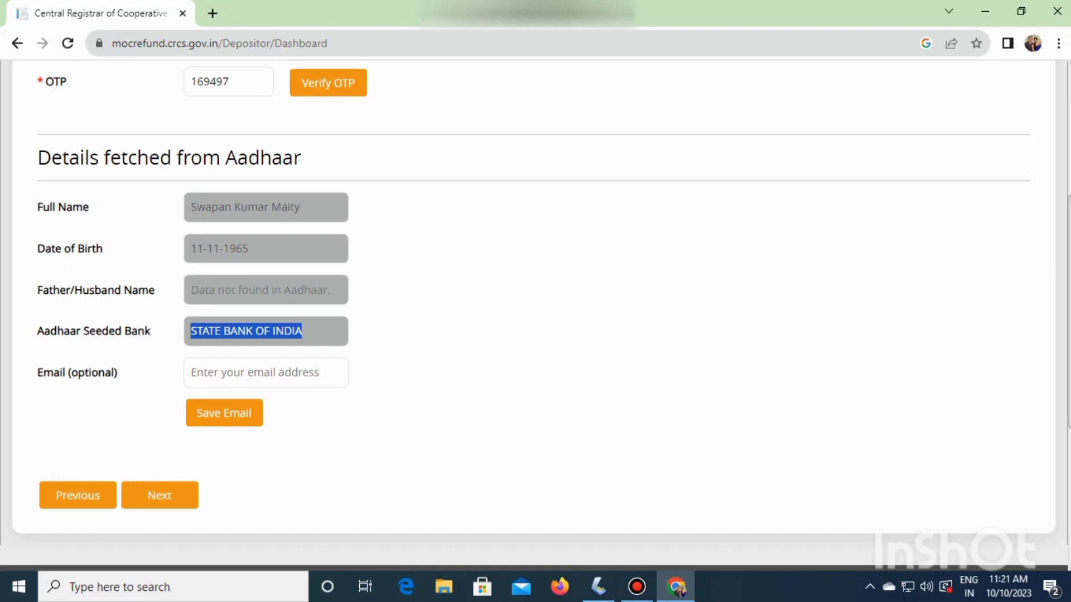
{"action": "left_click", "coordinate": [160, 495]}
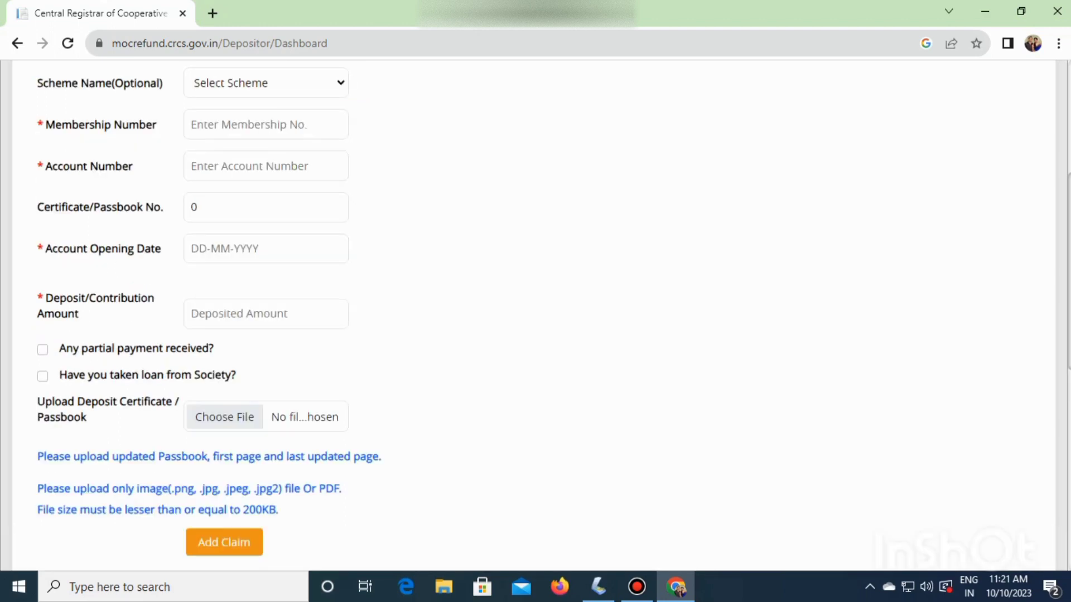
Choose Humara India Credit Cooperative Society Limited as the society, leaving Scheme Name unselected.
{"action": "scroll", "coordinate": [535, 315], "scroll_direction": "up", "scroll_amount": 4}
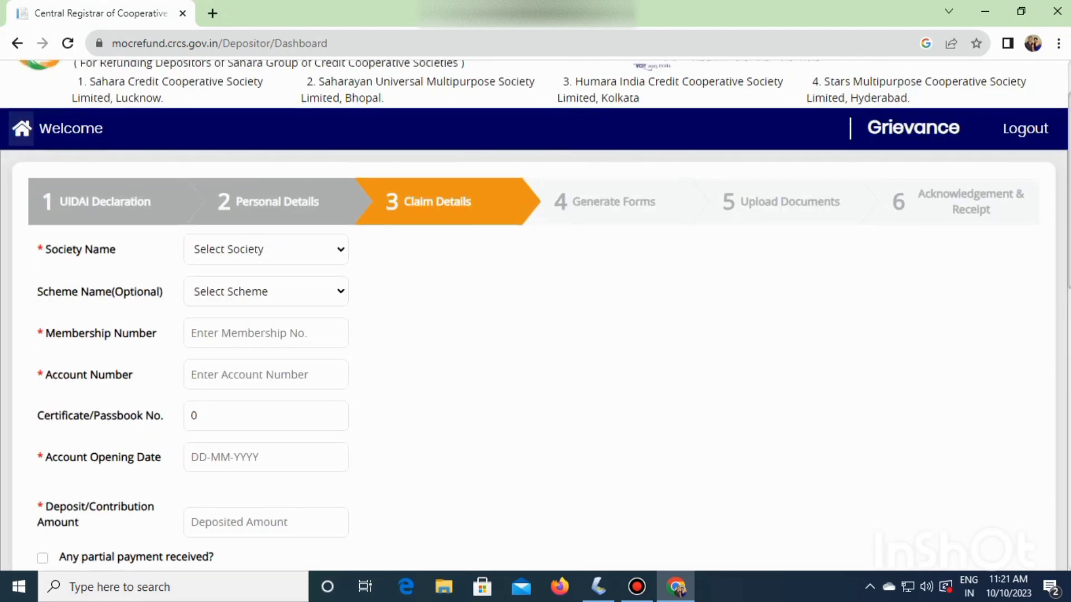
{"action": "left_click", "coordinate": [267, 250]}
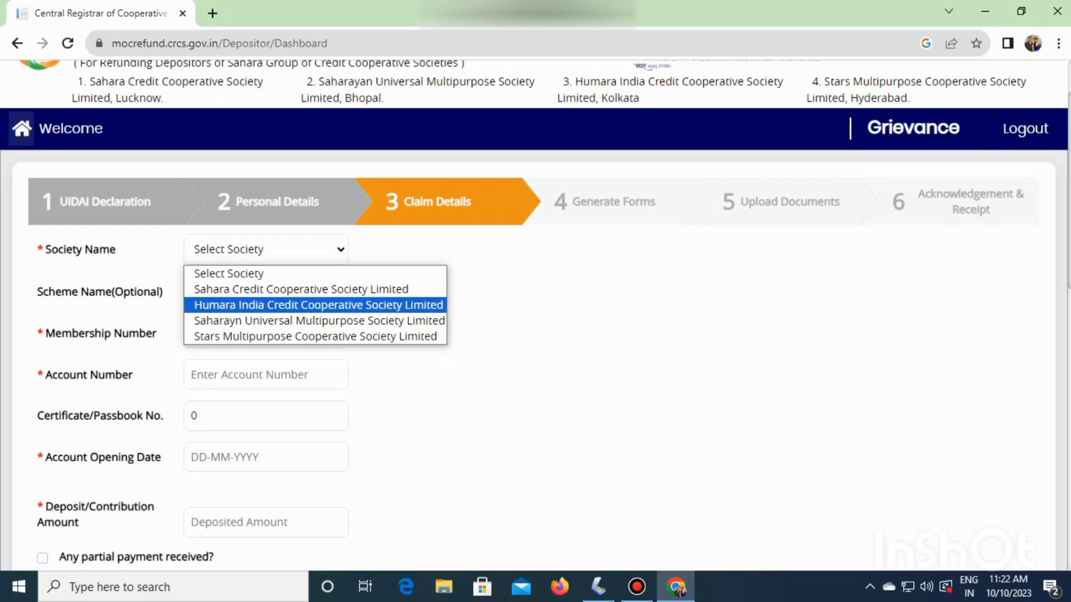
{"action": "key", "text": "Return"}
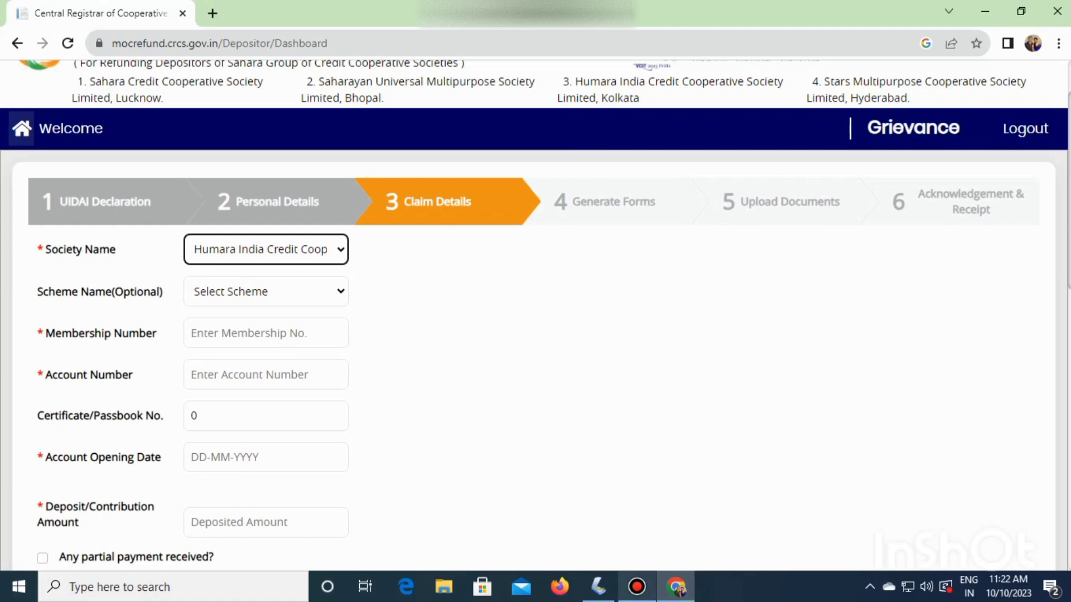
{"action": "left_click", "coordinate": [266, 291]}
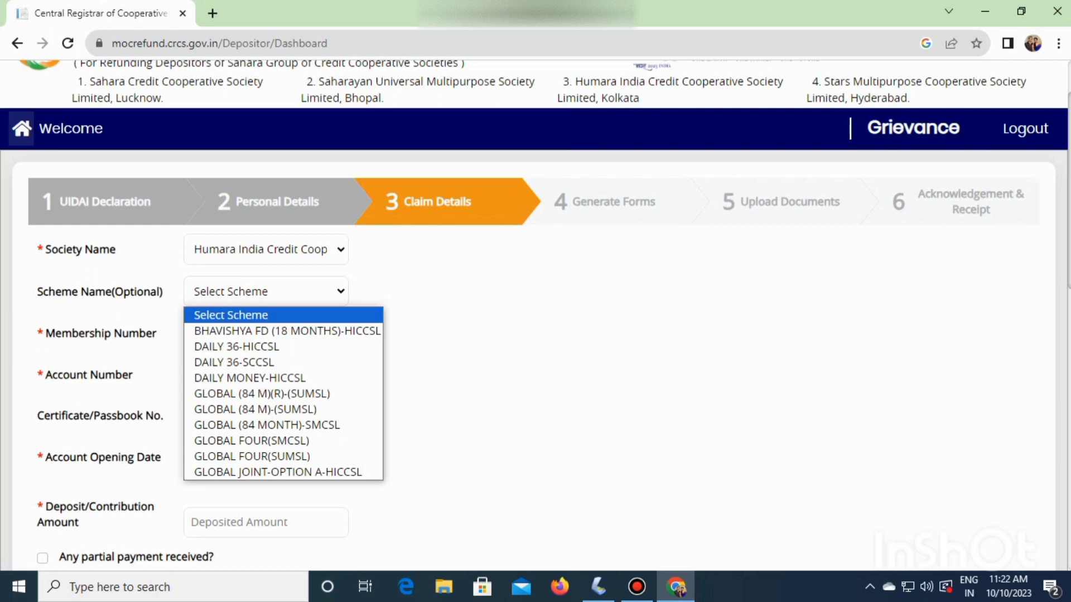
{"action": "key", "text": "Escape"}
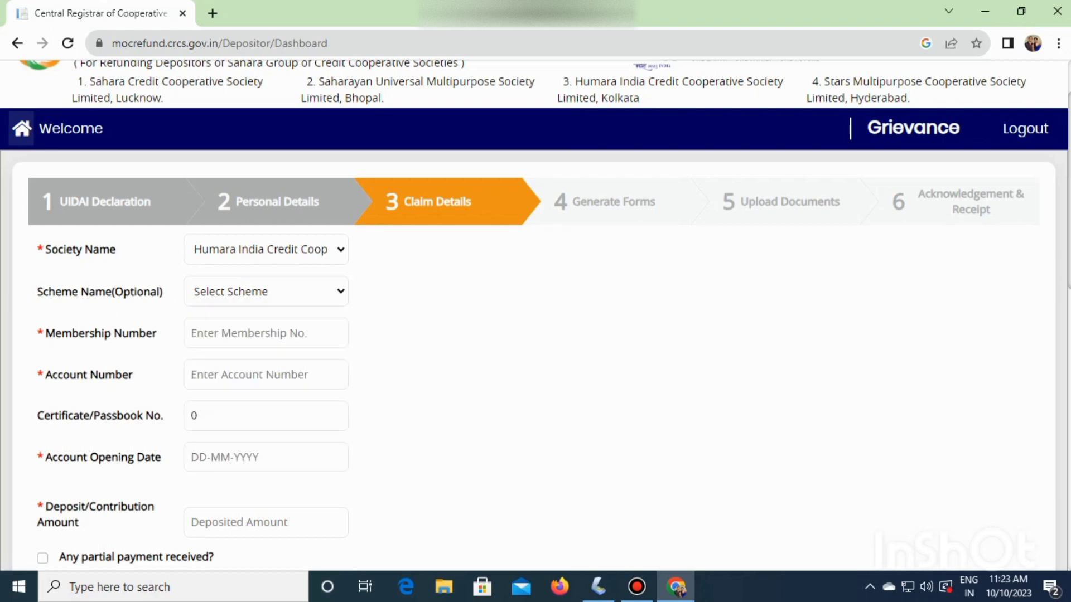
Enter the depositor's membership number and account number in their claim form fields.
{"action": "left_click", "coordinate": [265, 333]}
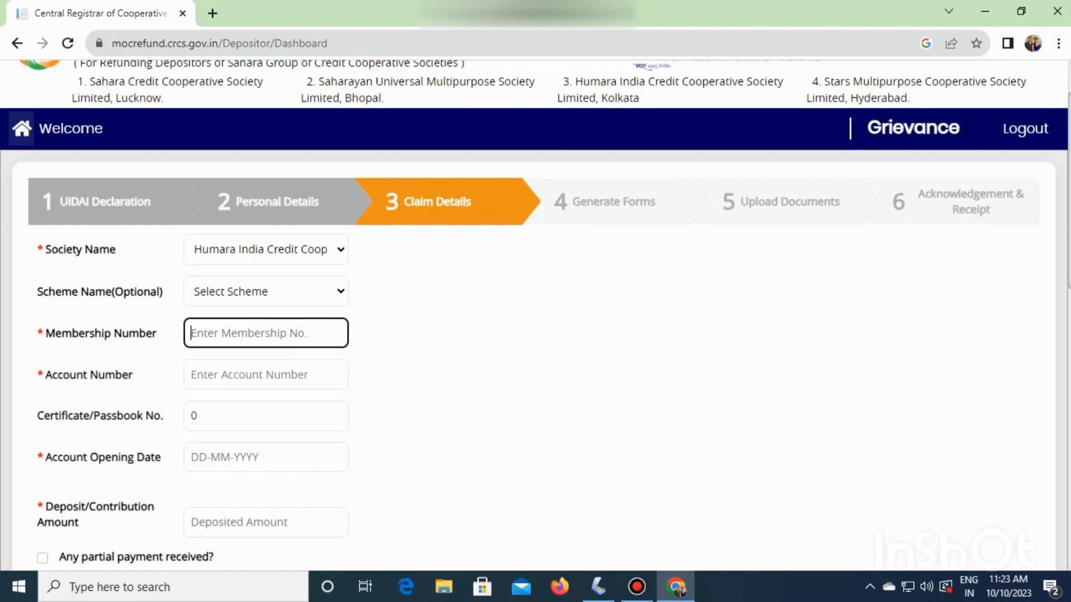
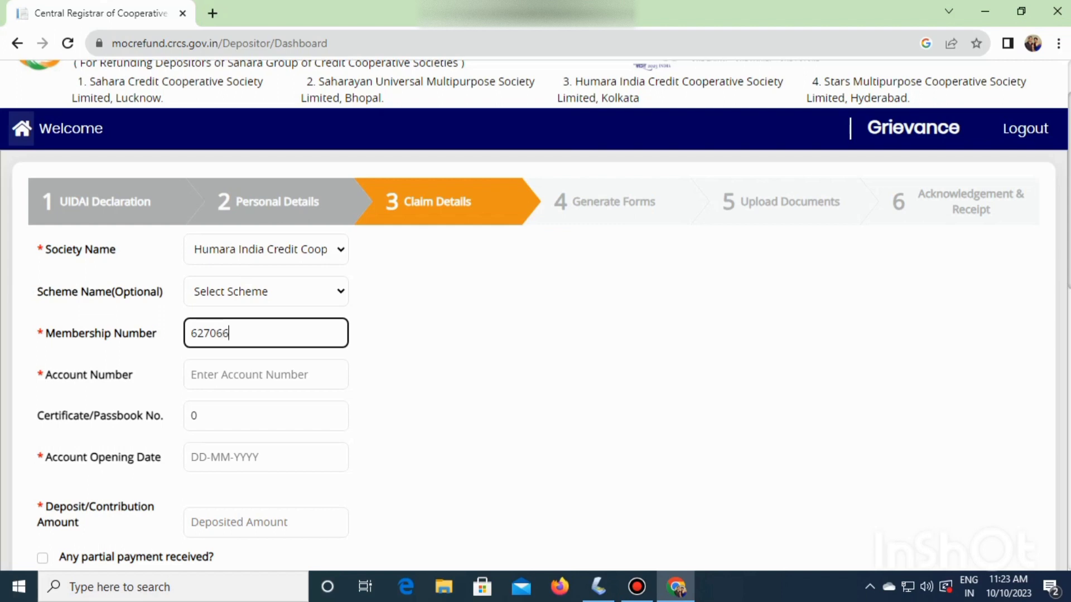
{"action": "left_click", "coordinate": [266, 375]}
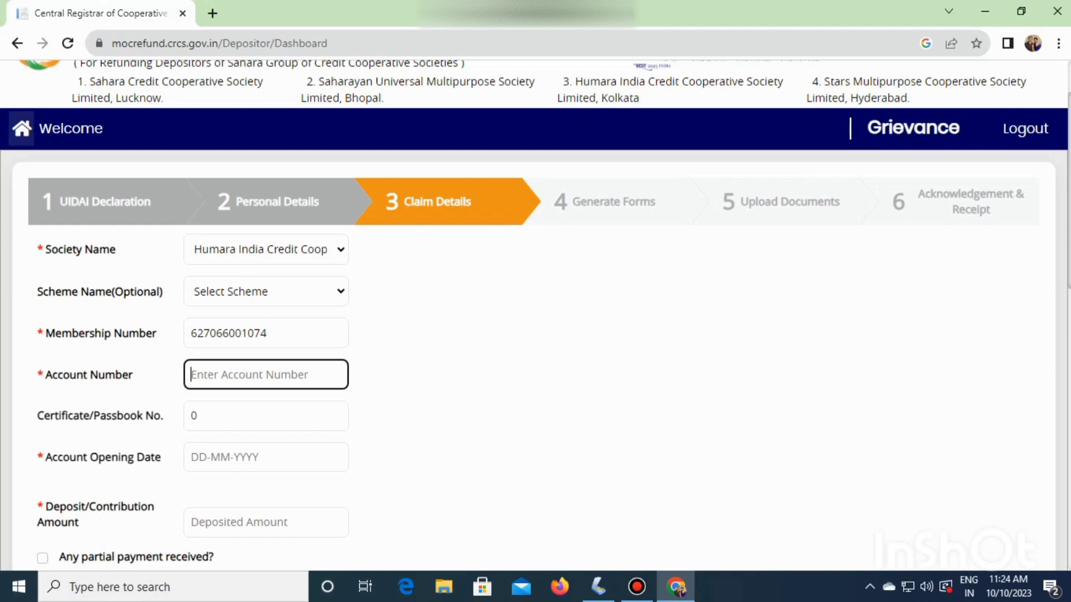
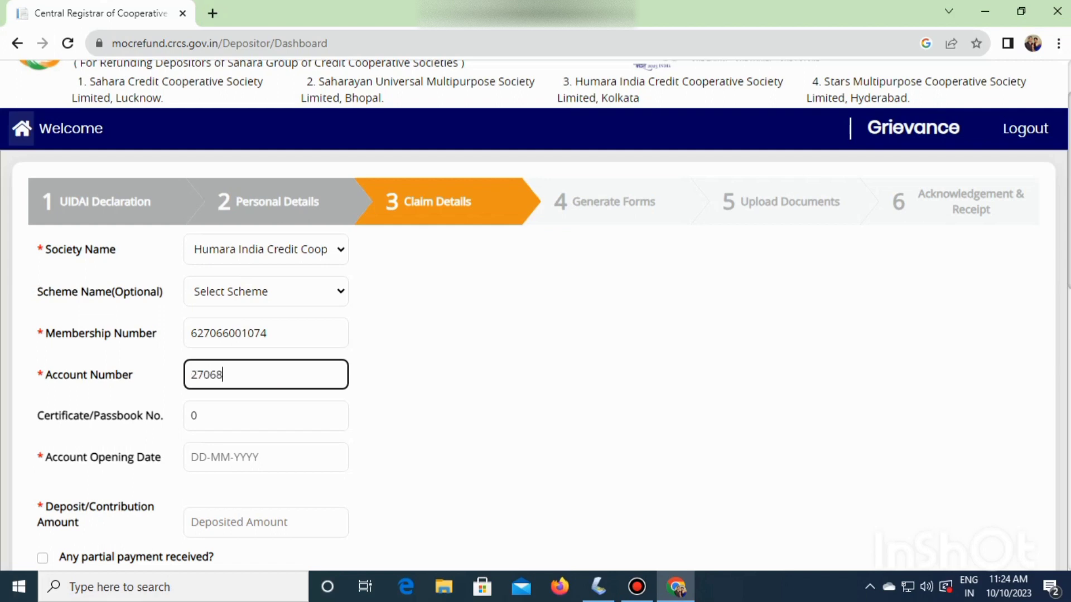
{"action": "left_click", "coordinate": [198, 415]}
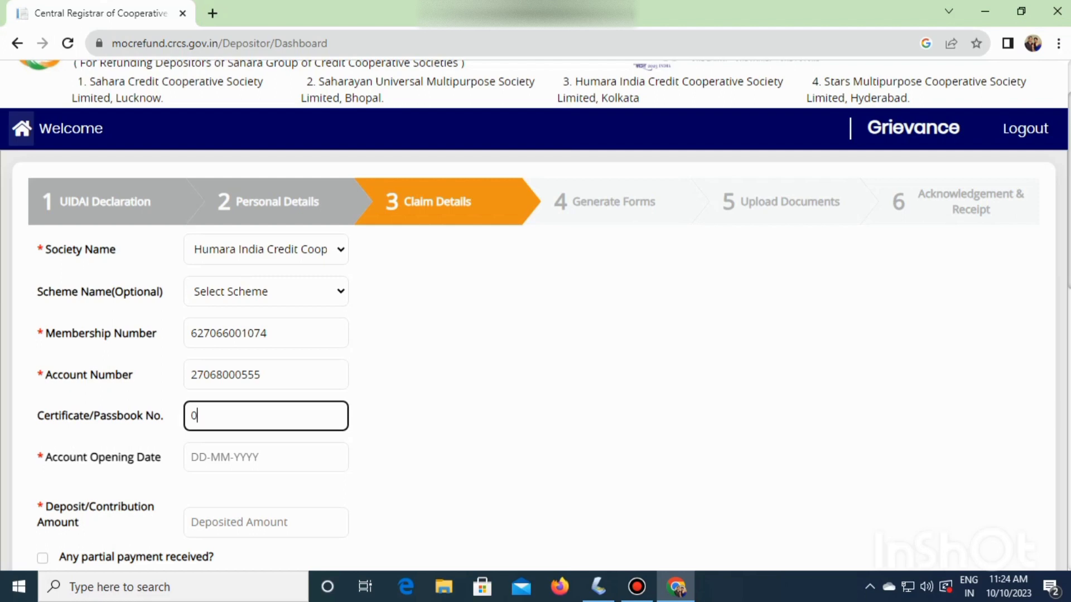
Enter the certificate/passbook number without the stray leading zero, then bring up the opening-date calendar.
{"action": "left_click", "coordinate": [198, 415]}
{"action": "key", "text": "BackSpace"}
{"action": "left_click", "coordinate": [260, 415]}
{"action": "type", "text": "9"}
{"action": "left_click", "coordinate": [266, 457]}
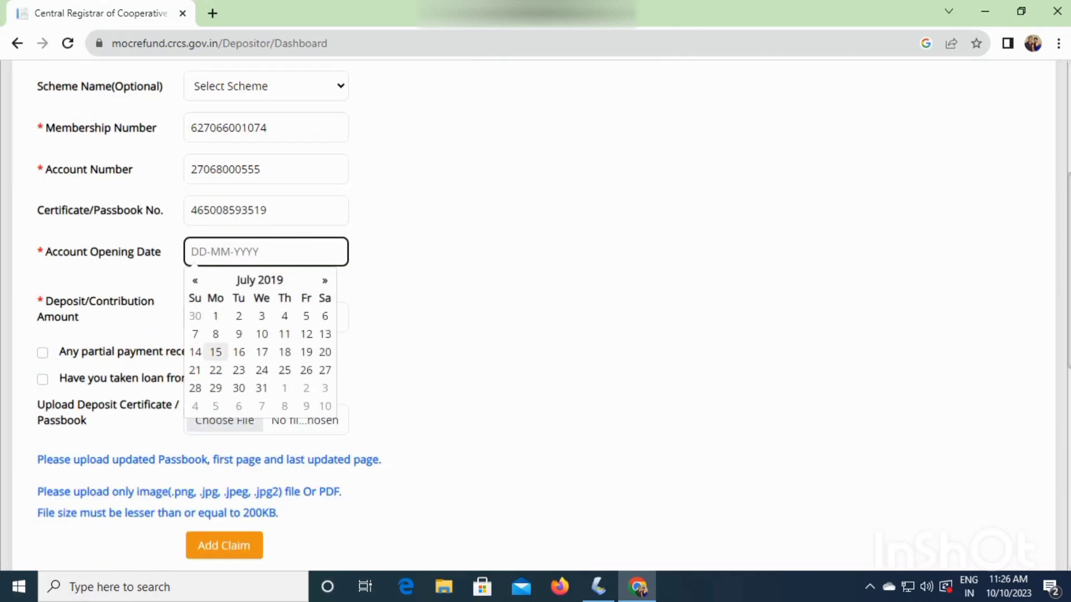
Pick 15-07-2019 as the account opening date and enter 16000 as the deposit amount.
{"action": "left_click", "coordinate": [216, 352]}
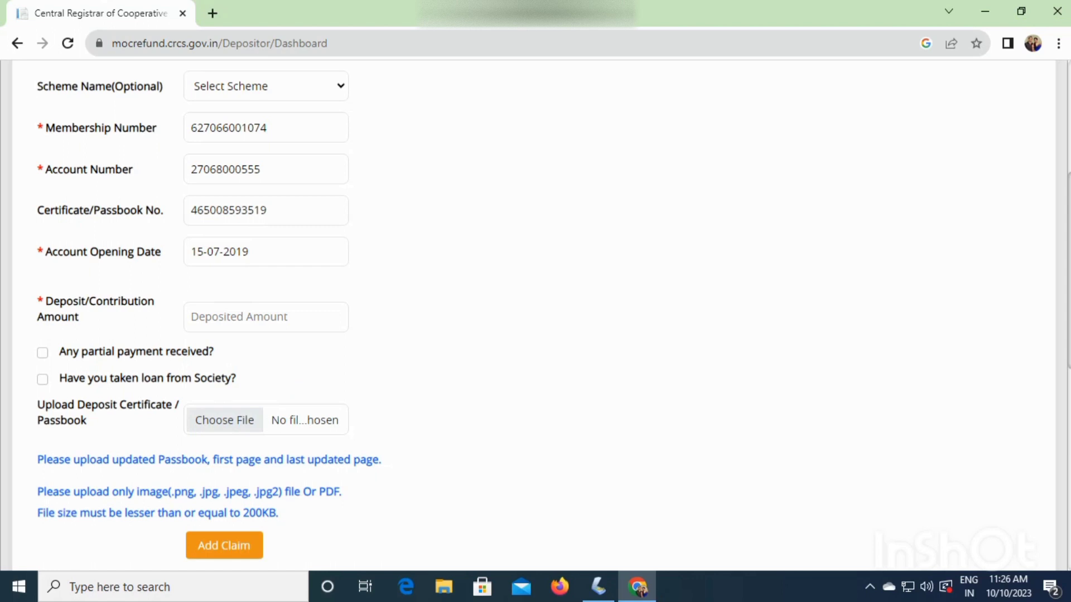
{"action": "left_click", "coordinate": [266, 317]}
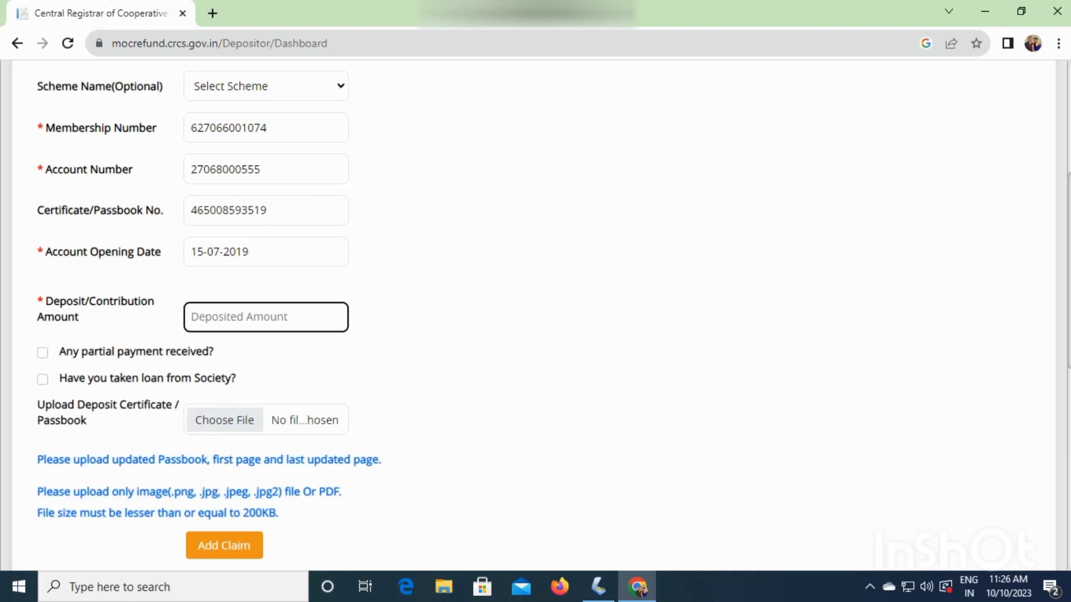
{"action": "type", "text": "16000"}
Preview img279 from Pictures in Picture Manager, then attach it as the deposit certificate.
{"action": "left_click", "coordinate": [224, 420]}
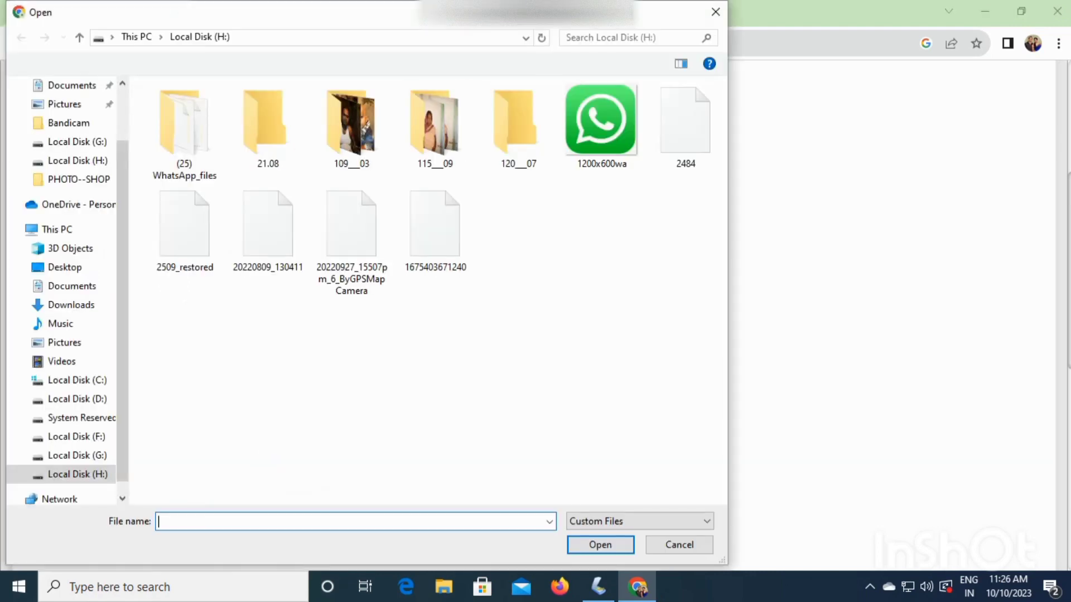
{"action": "left_click", "coordinate": [64, 343]}
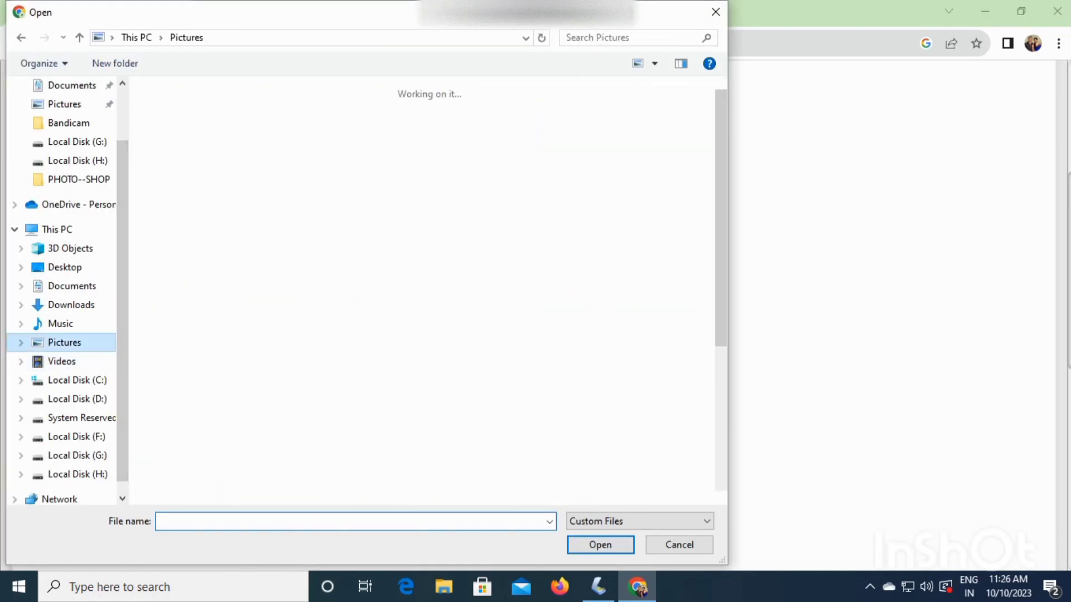
{"action": "scroll", "coordinate": [558, 148], "scroll_direction": "down", "scroll_amount": 15}
{"action": "scroll", "coordinate": [558, 148], "scroll_direction": "down", "scroll_amount": 1}
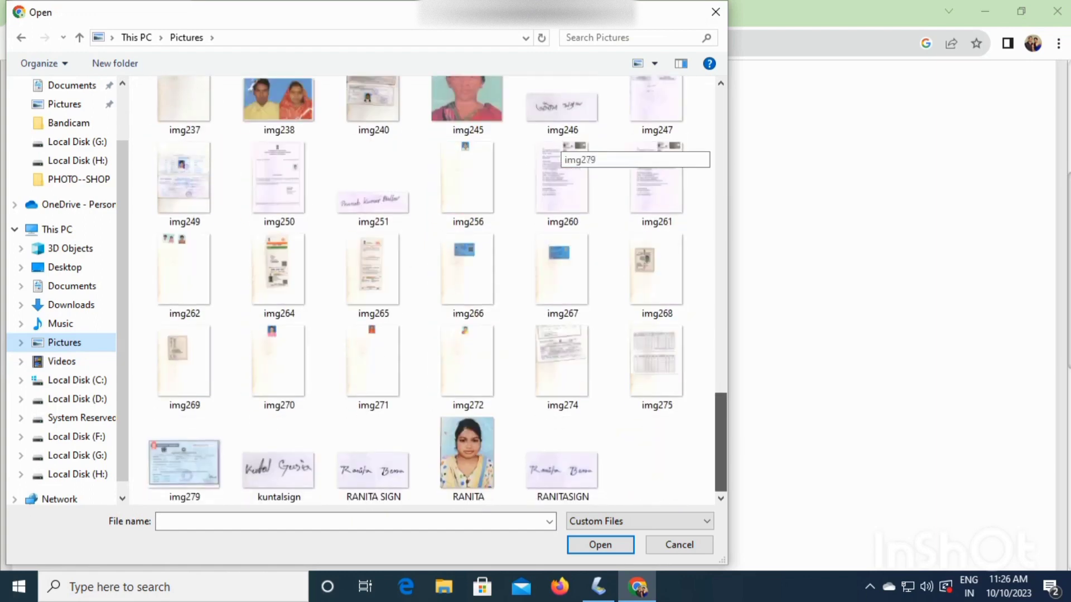
{"action": "left_click", "coordinate": [185, 460]}
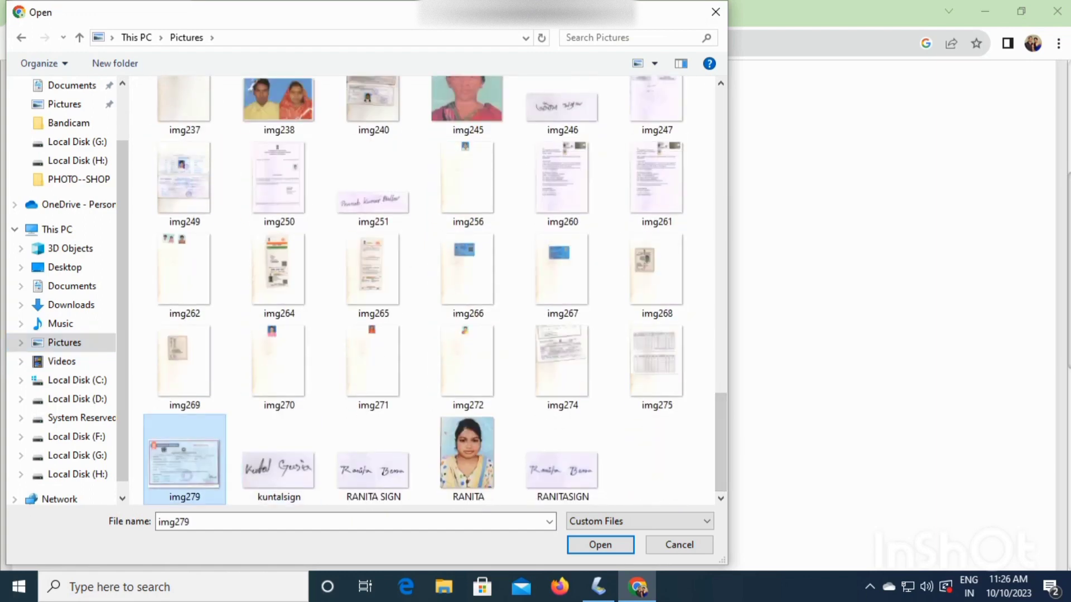
{"action": "right_click", "coordinate": [217, 462]}
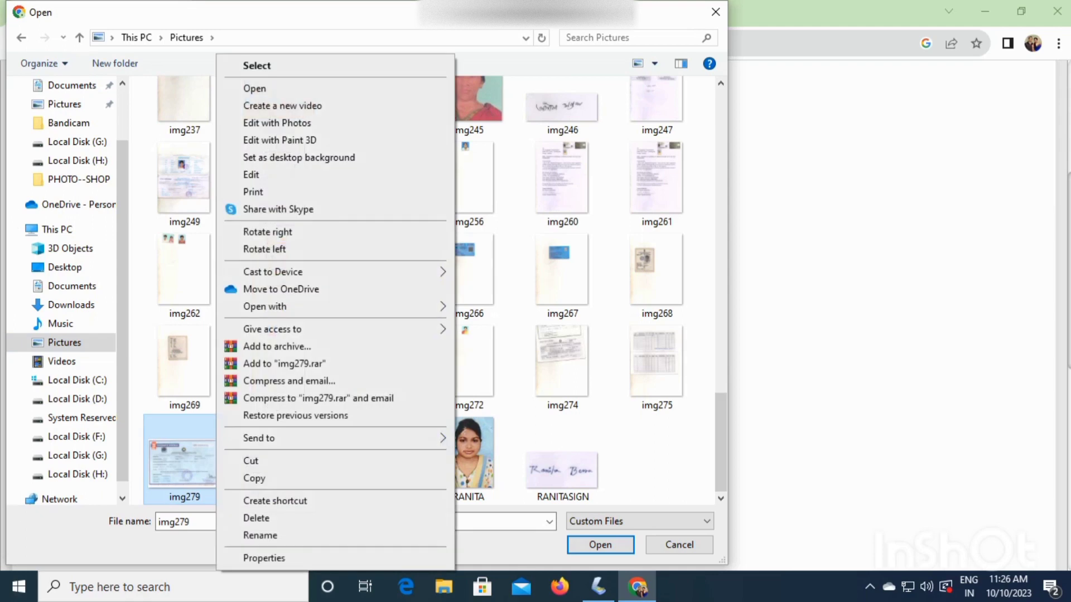
{"action": "mouse_move", "coordinate": [334, 306]}
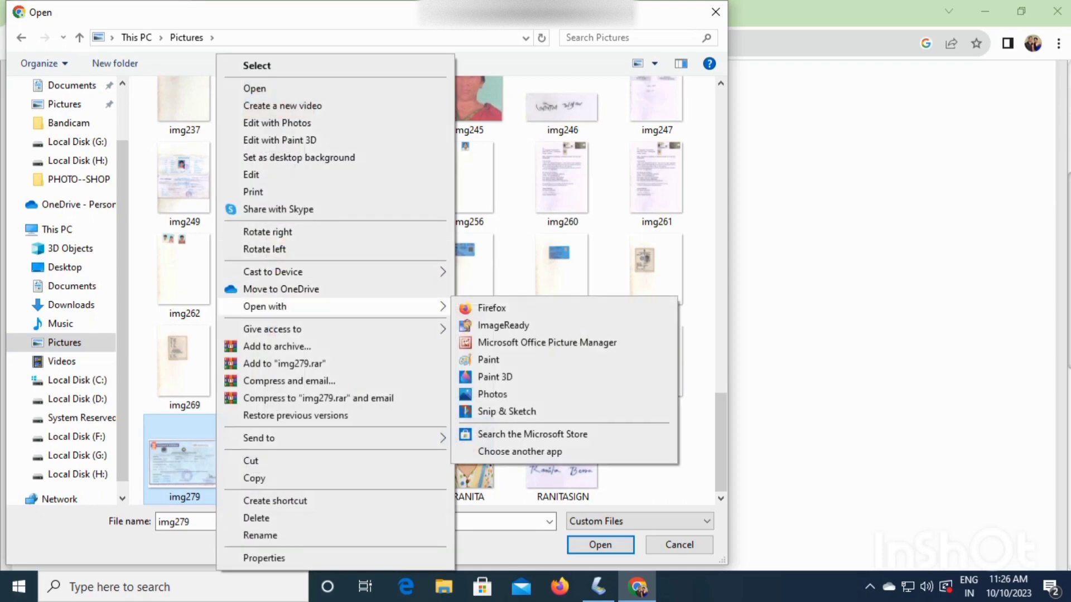
{"action": "left_click", "coordinate": [535, 343]}
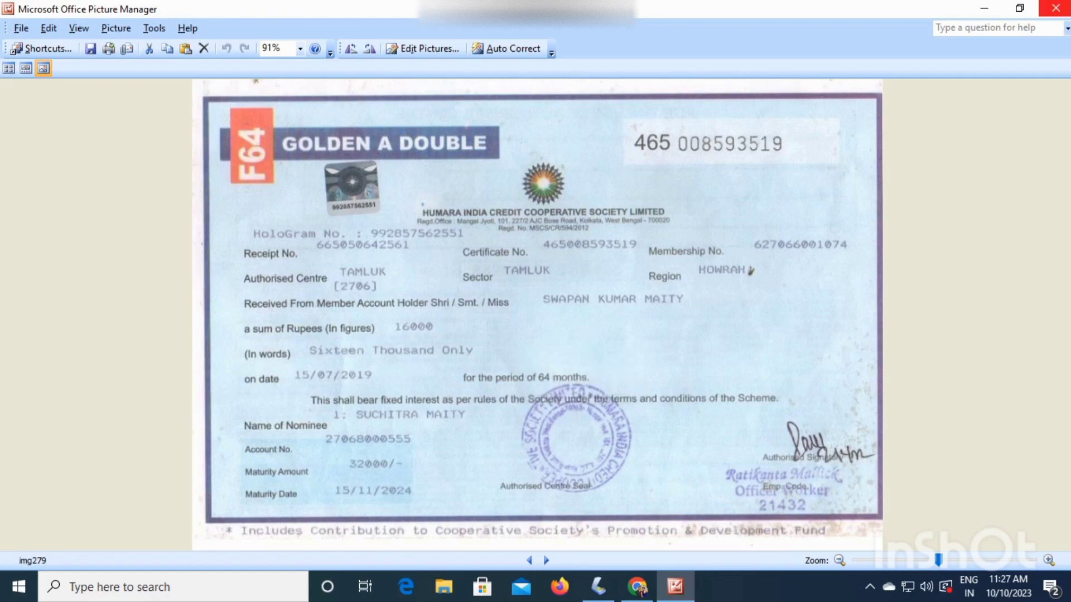
{"action": "left_click", "coordinate": [1056, 8]}
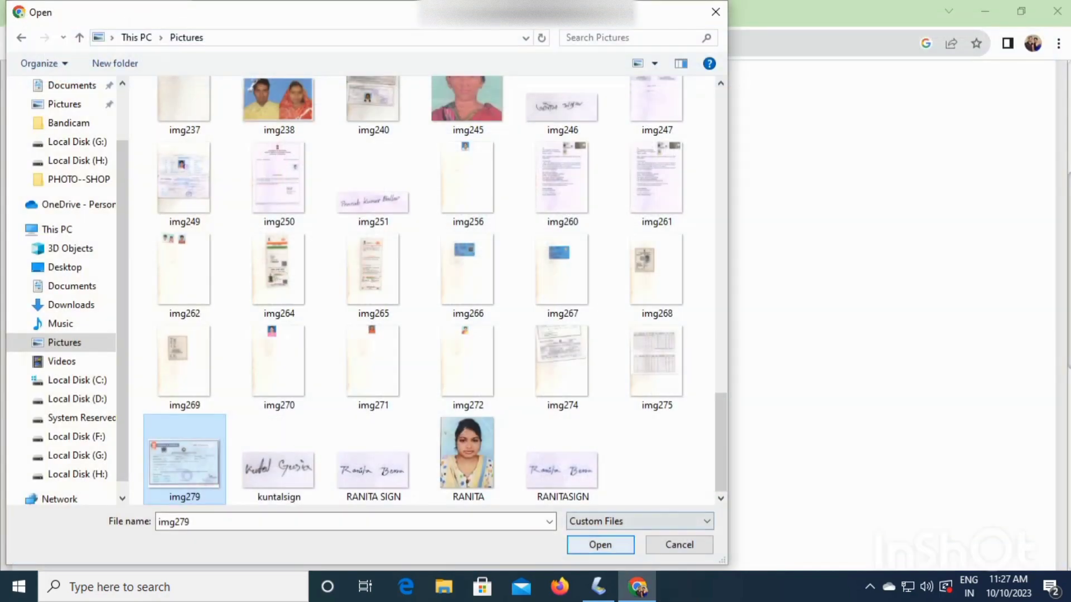
{"action": "left_click", "coordinate": [600, 545]}
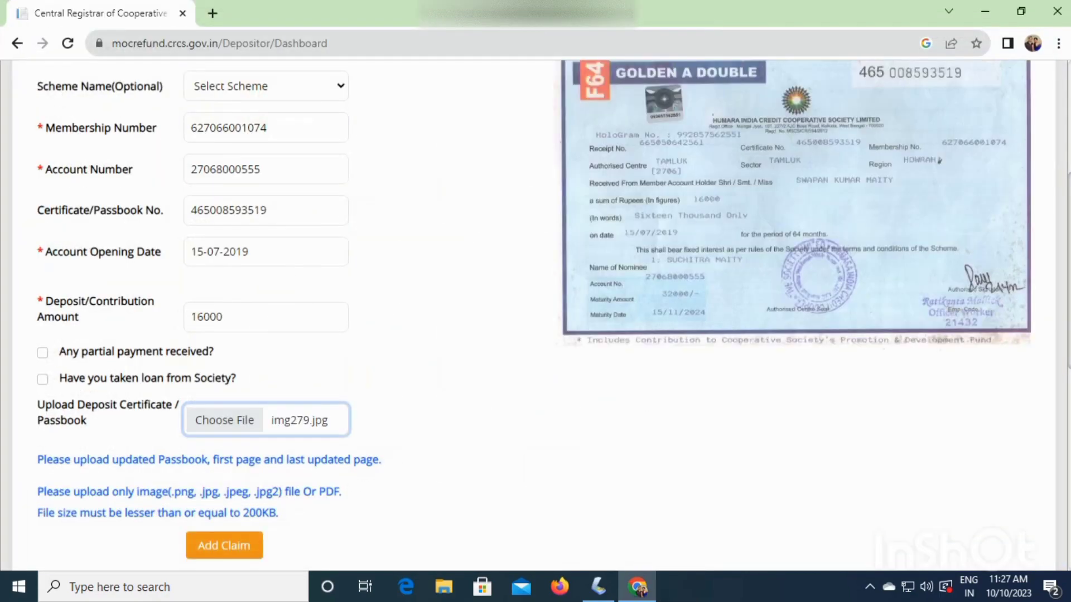
{"action": "scroll", "coordinate": [940, 160], "scroll_direction": "down", "scroll_amount": 3}
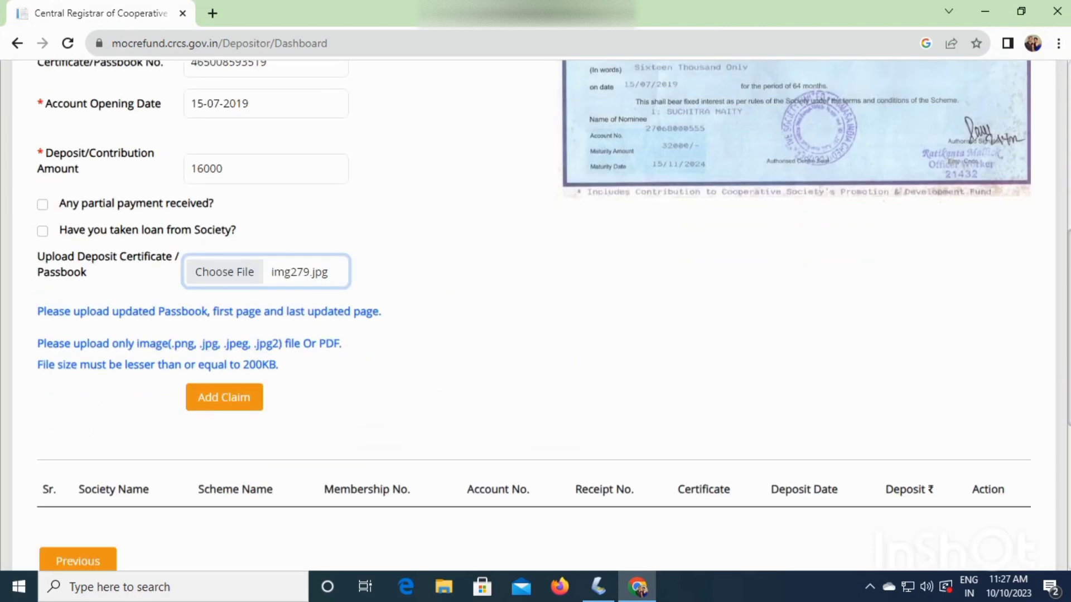
Add the HICCSL claim for 16000 dated 15-07-2019 and confirm it appears as row 1.
{"action": "scroll", "coordinate": [535, 315], "scroll_direction": "up", "scroll_amount": 4}
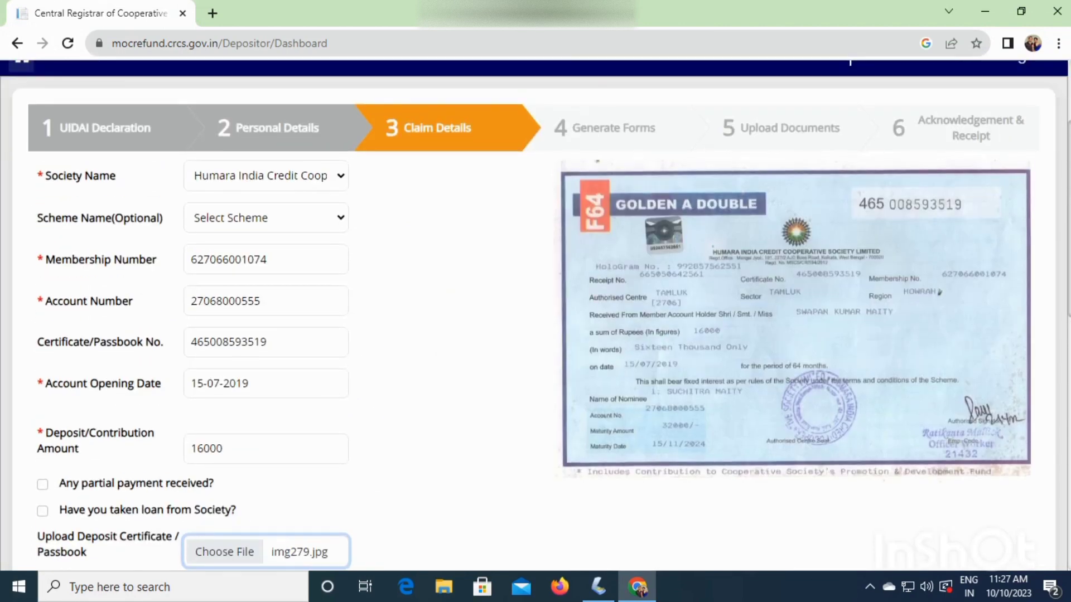
{"action": "scroll", "coordinate": [535, 315], "scroll_direction": "down", "scroll_amount": 4}
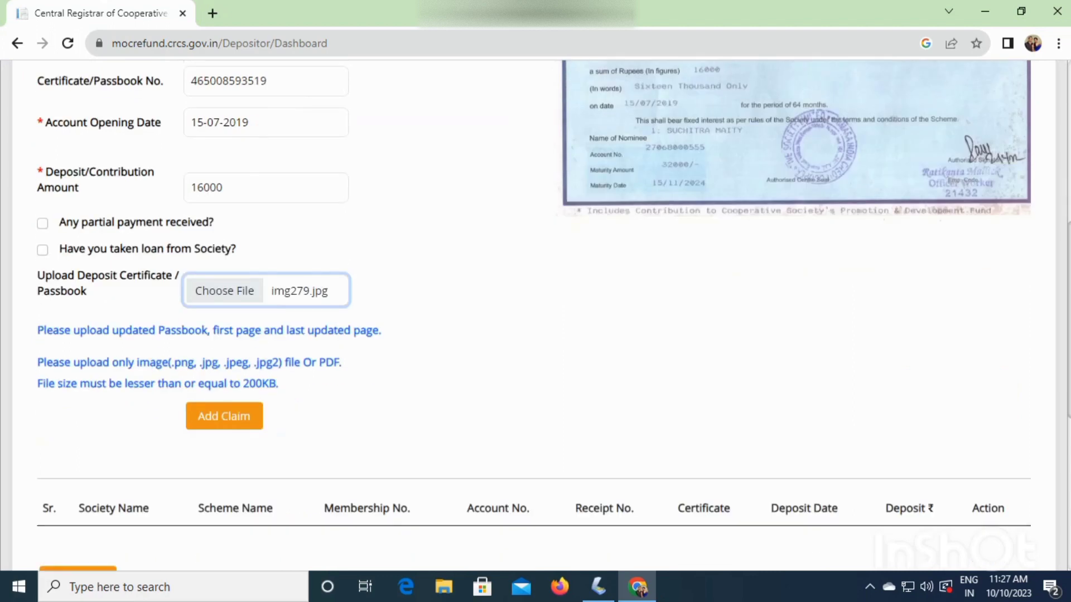
{"action": "left_click", "coordinate": [224, 415]}
{"action": "scroll", "coordinate": [535, 315], "scroll_direction": "up", "scroll_amount": 7}
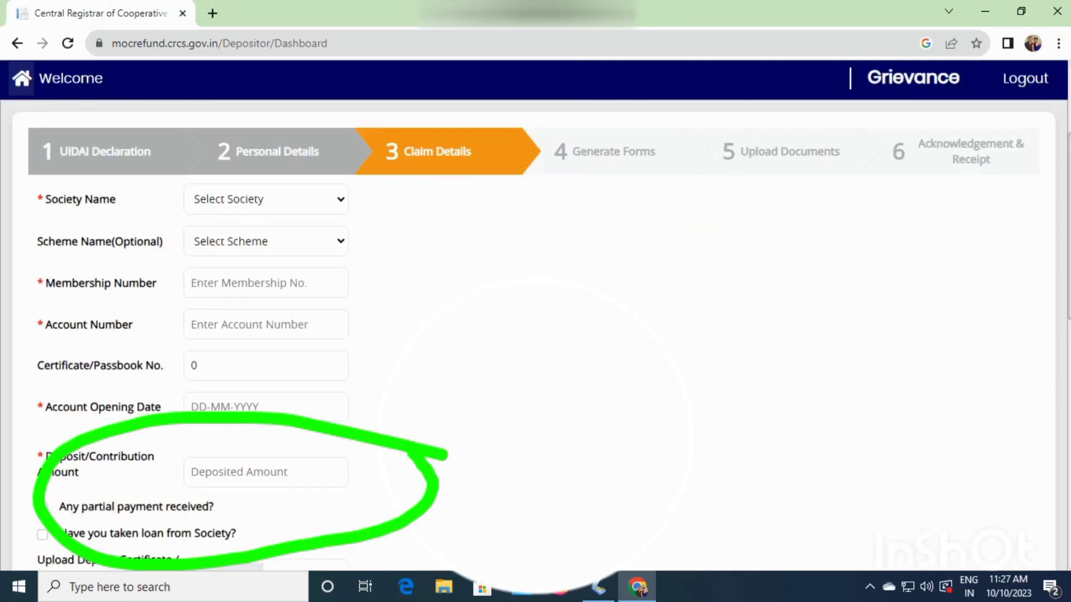
{"action": "scroll", "coordinate": [535, 316], "scroll_direction": "down", "scroll_amount": 5}
{"action": "scroll", "coordinate": [535, 316], "scroll_direction": "down", "scroll_amount": 6}
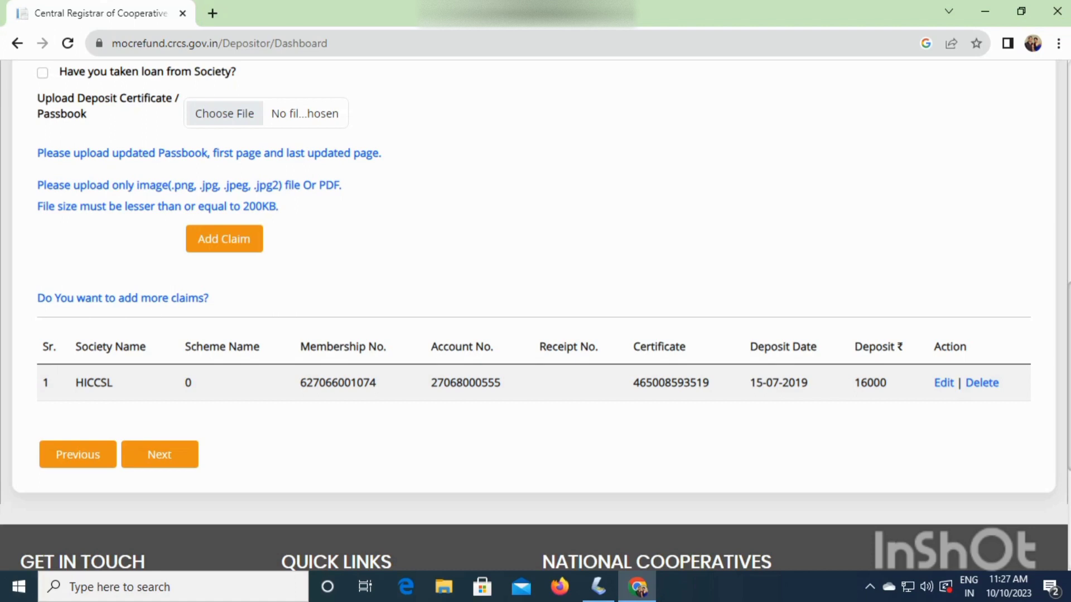
{"action": "scroll", "coordinate": [536, 312], "scroll_direction": "up", "scroll_amount": 6}
{"action": "scroll", "coordinate": [535, 312], "scroll_direction": "up", "scroll_amount": 2}
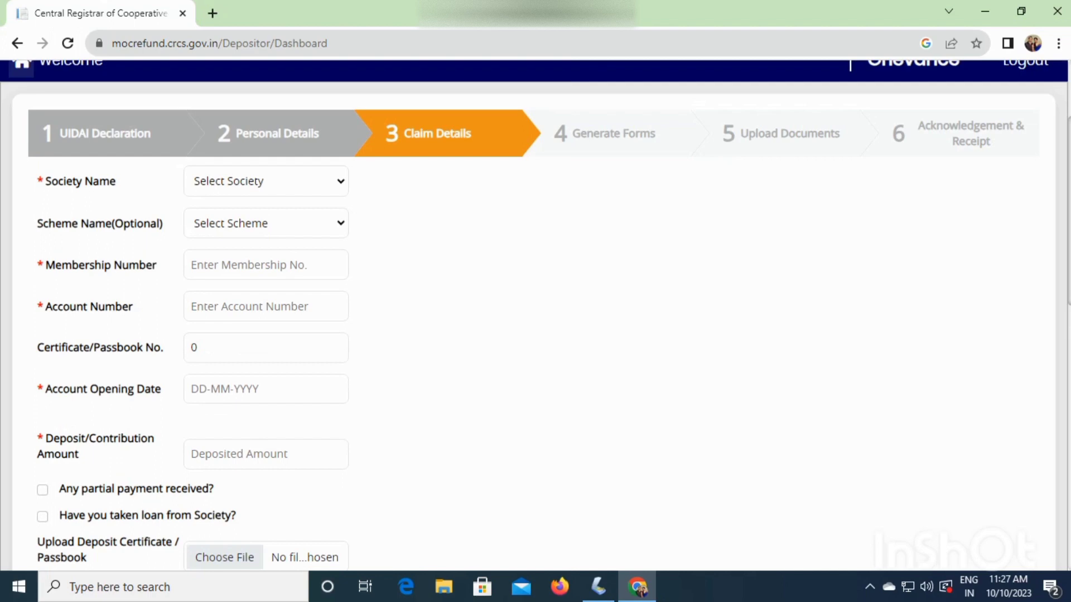
Open the passbook JPG found in File Explorer's search results in Adobe Photoshop 7.0.
{"action": "left_click", "coordinate": [443, 587]}
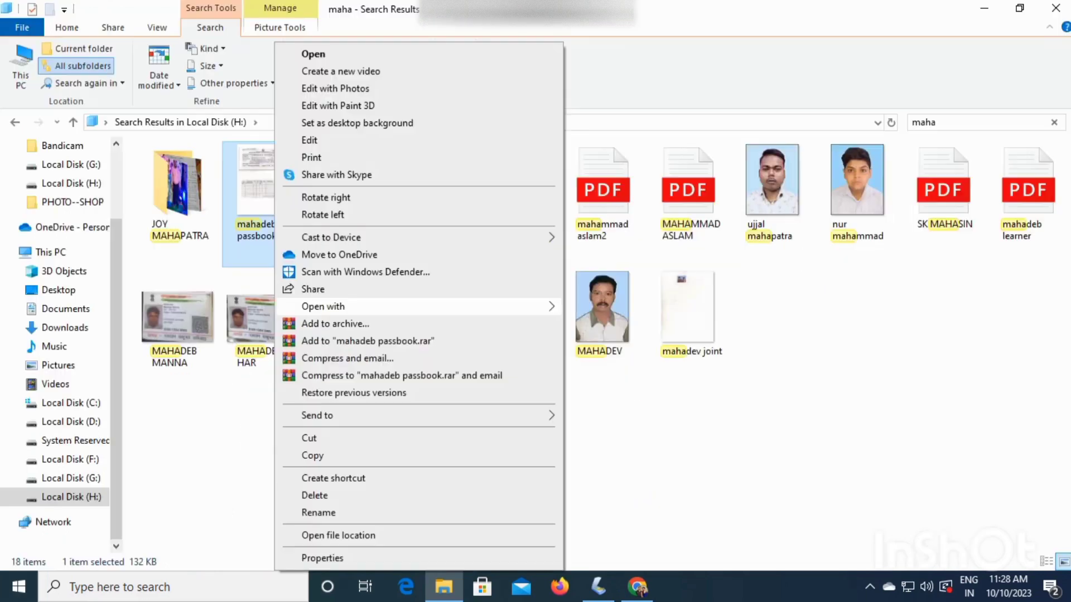
{"action": "mouse_move", "coordinate": [324, 307]}
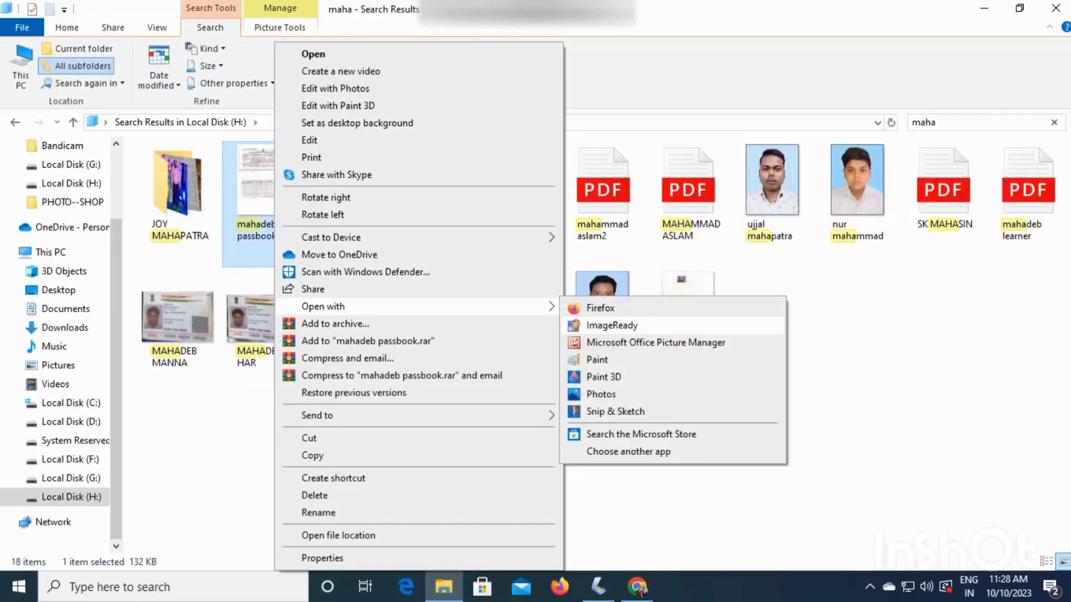
{"action": "left_click", "coordinate": [612, 325]}
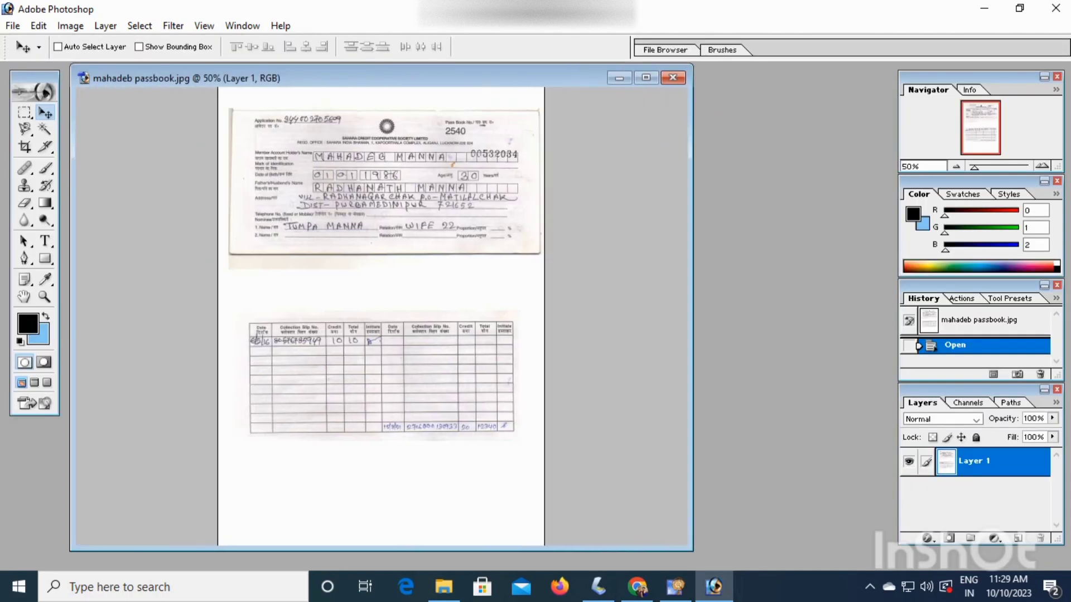
{"action": "key", "text": "m"}
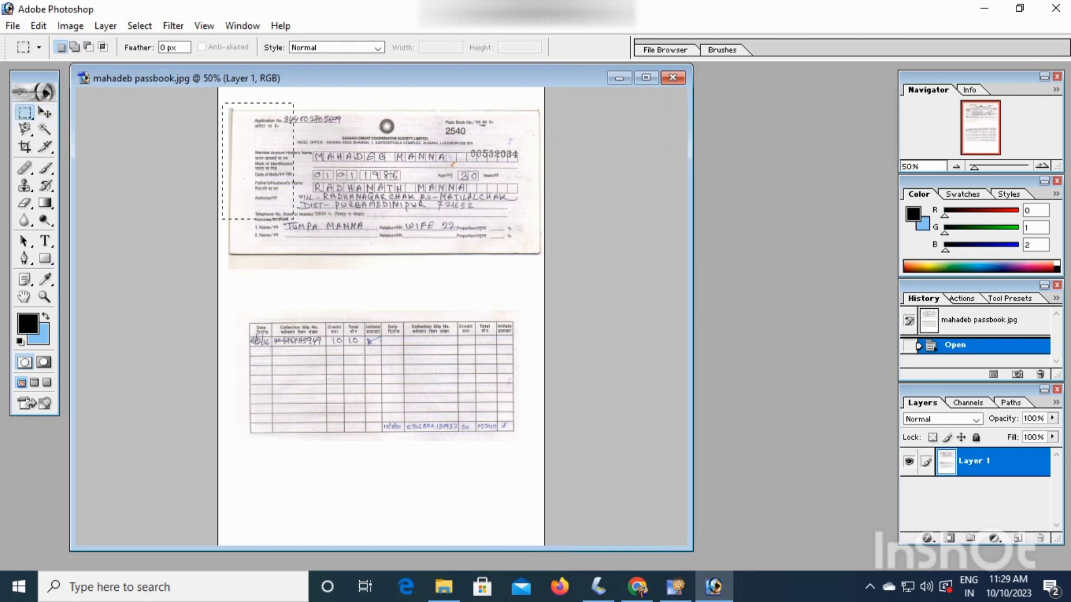
{"action": "left_click_drag", "start_coordinate": [293, 219], "coordinate": [540, 254]}
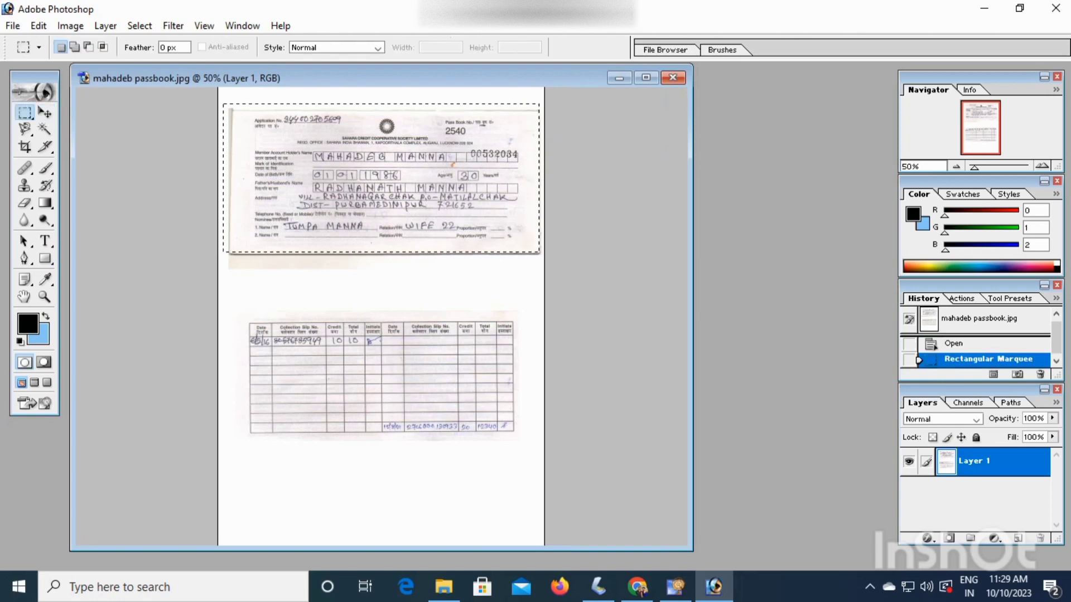
{"action": "key", "text": "ctrl+d"}
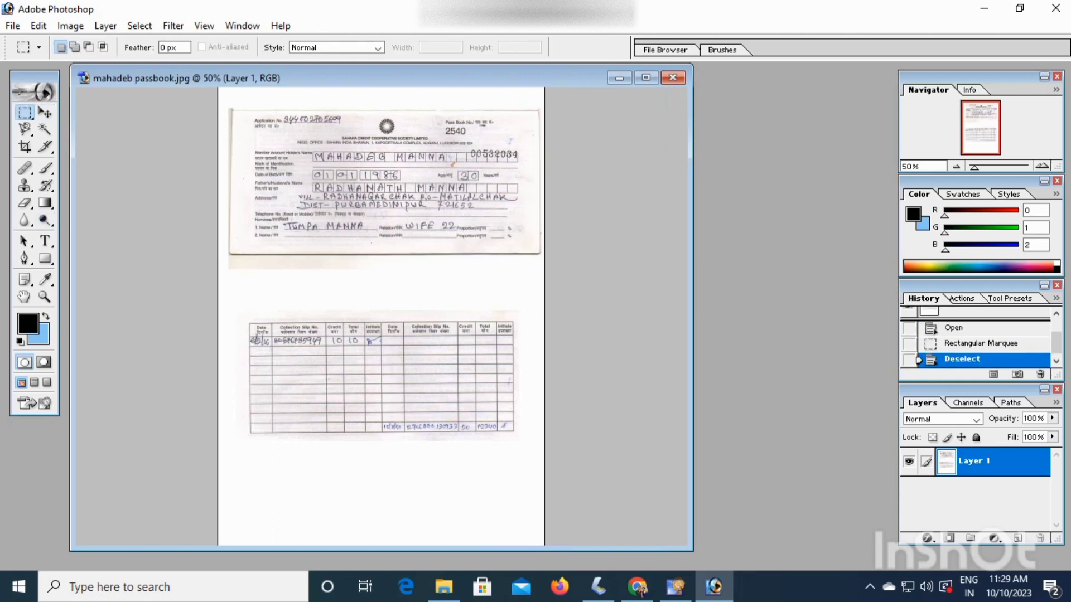
{"action": "left_click_drag", "start_coordinate": [232, 315], "coordinate": [543, 448]}
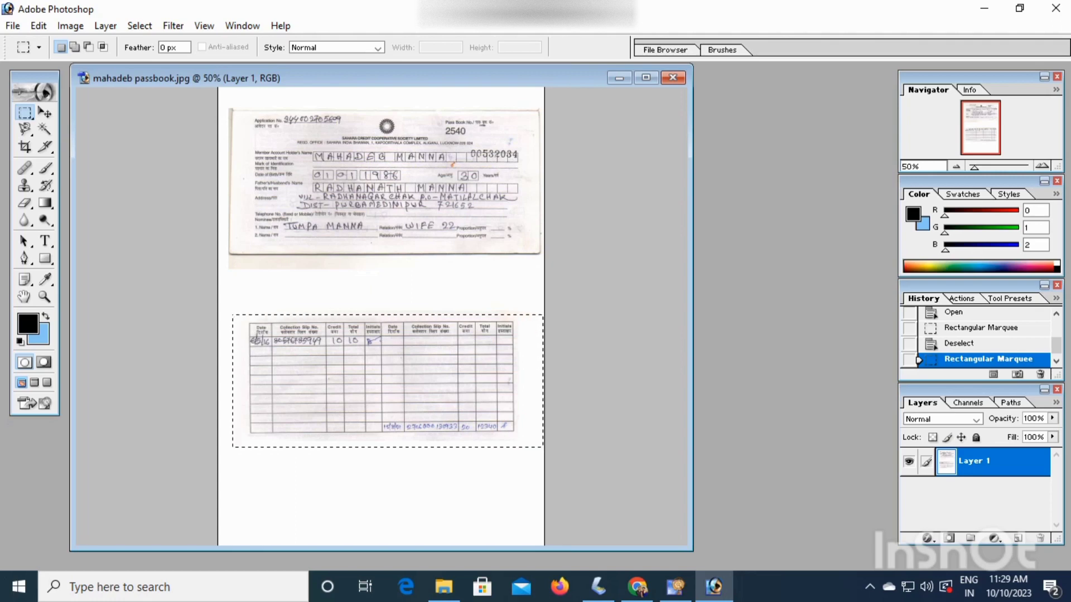
{"action": "key", "text": "ctrl+d"}
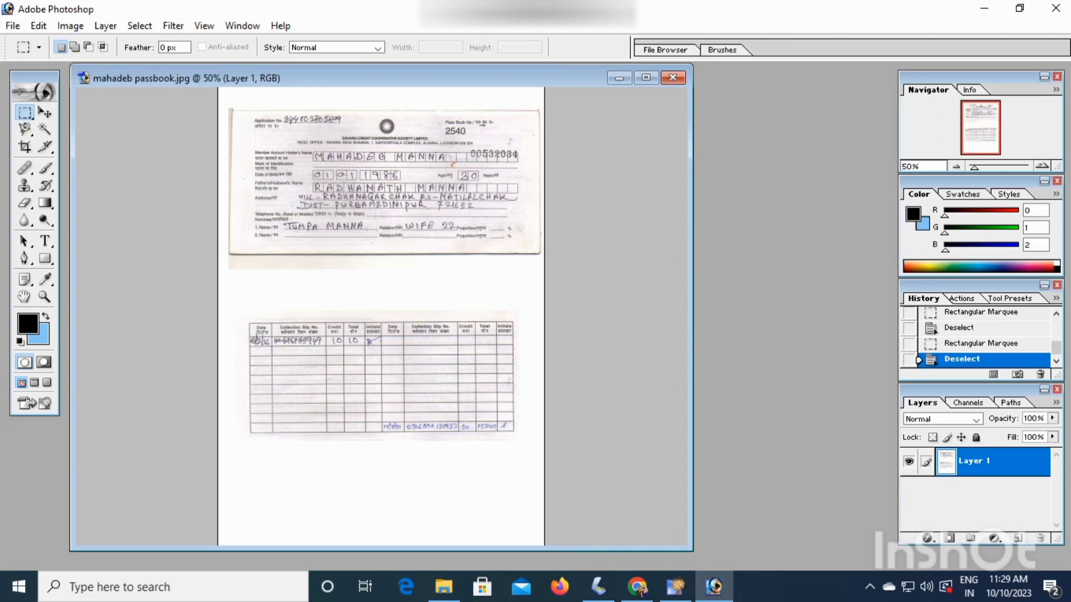
Close Photoshop and, back on Claim Details, open and dismiss the Society Name list without changes.
{"action": "left_click", "coordinate": [1056, 8]}
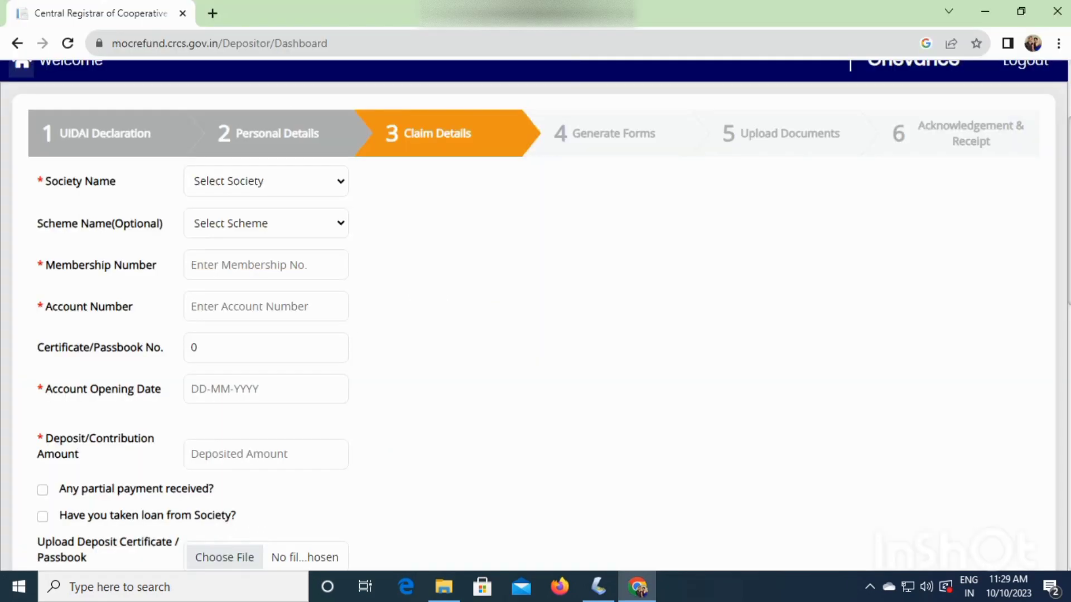
{"action": "scroll", "coordinate": [536, 307], "scroll_direction": "up", "scroll_amount": 5}
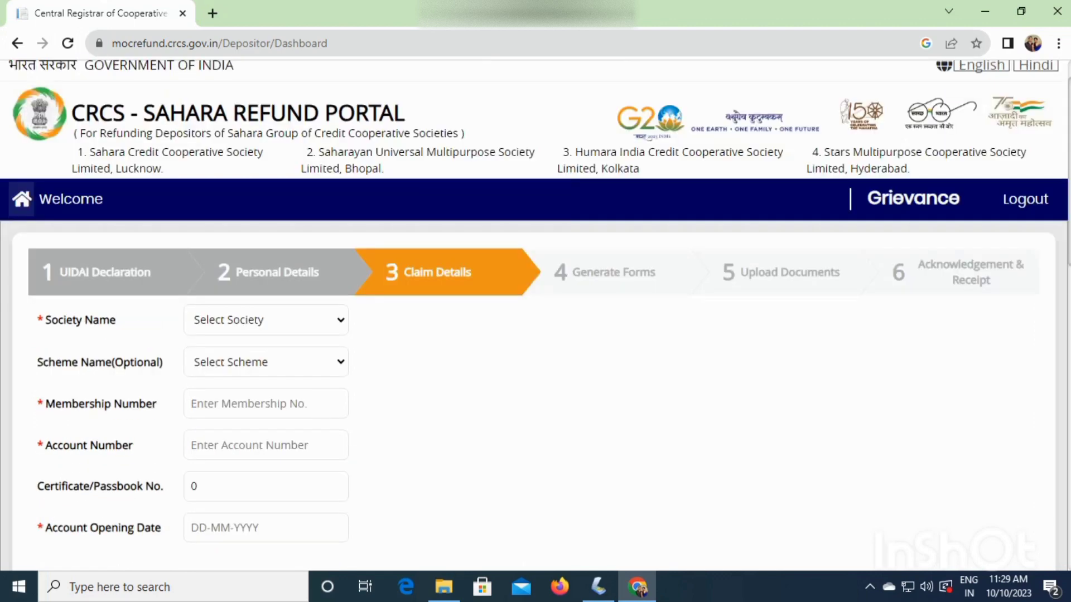
{"action": "scroll", "coordinate": [535, 307], "scroll_direction": "down", "scroll_amount": 2}
{"action": "left_click", "coordinate": [266, 234]}
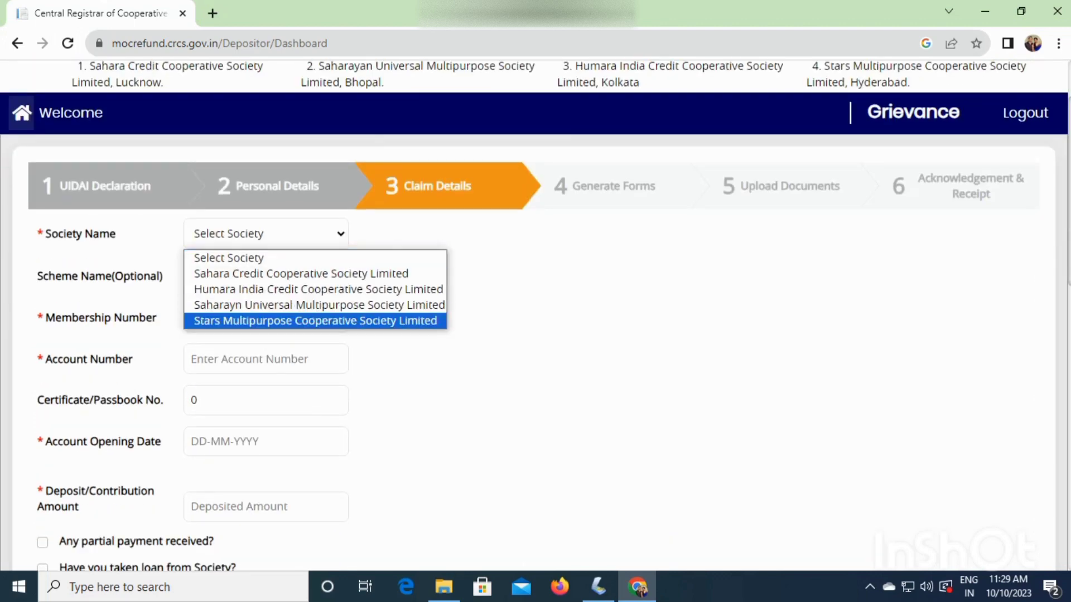
{"action": "left_click", "coordinate": [262, 317]}
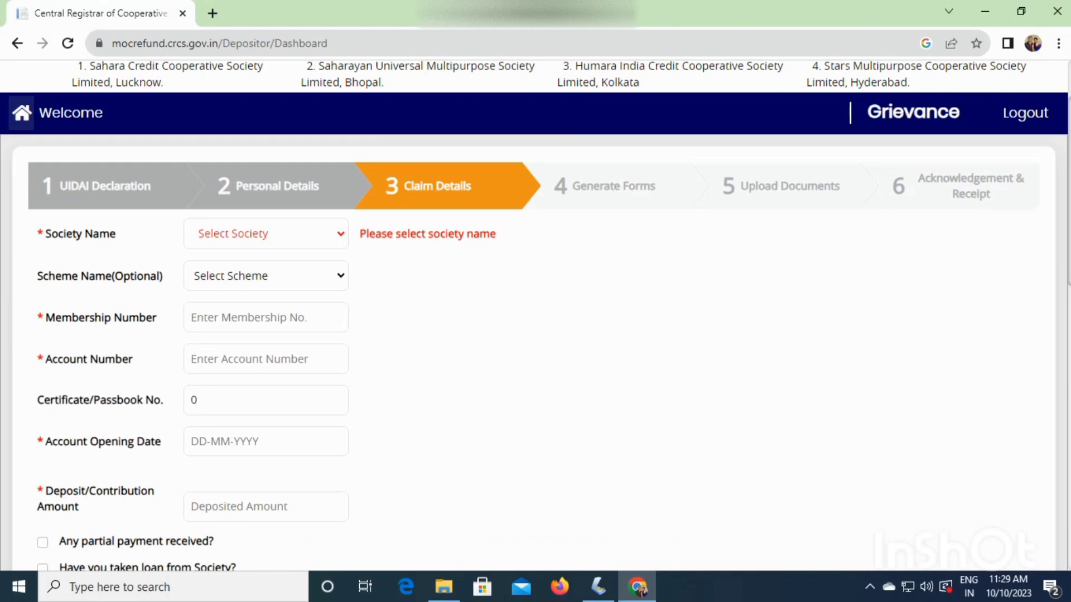
{"action": "left_click", "coordinate": [266, 234]}
{"action": "left_click", "coordinate": [266, 233]}
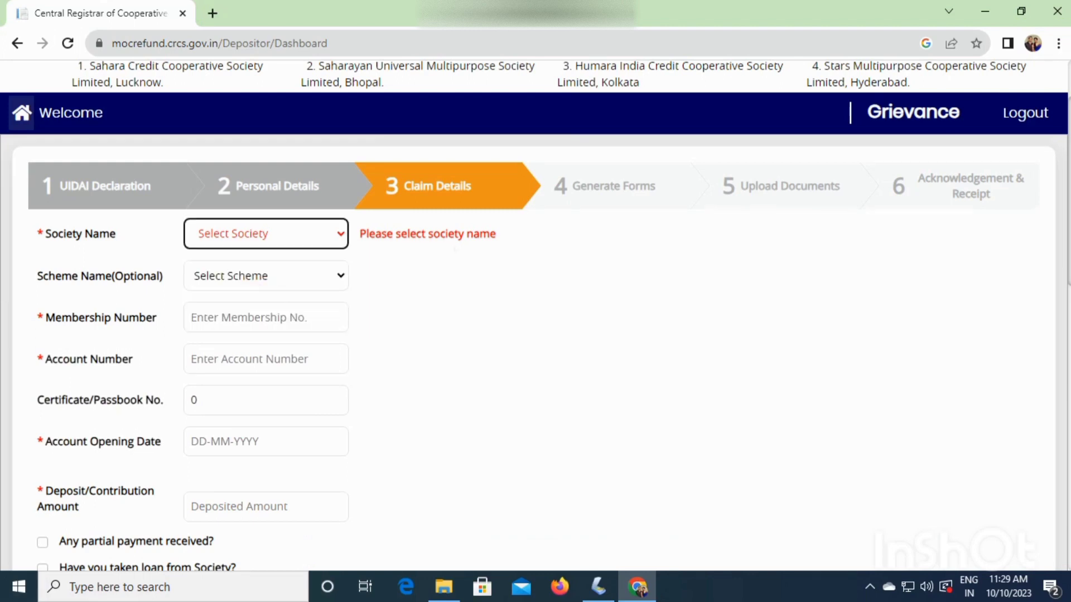
{"action": "scroll", "coordinate": [535, 315], "scroll_direction": "down", "scroll_amount": 10}
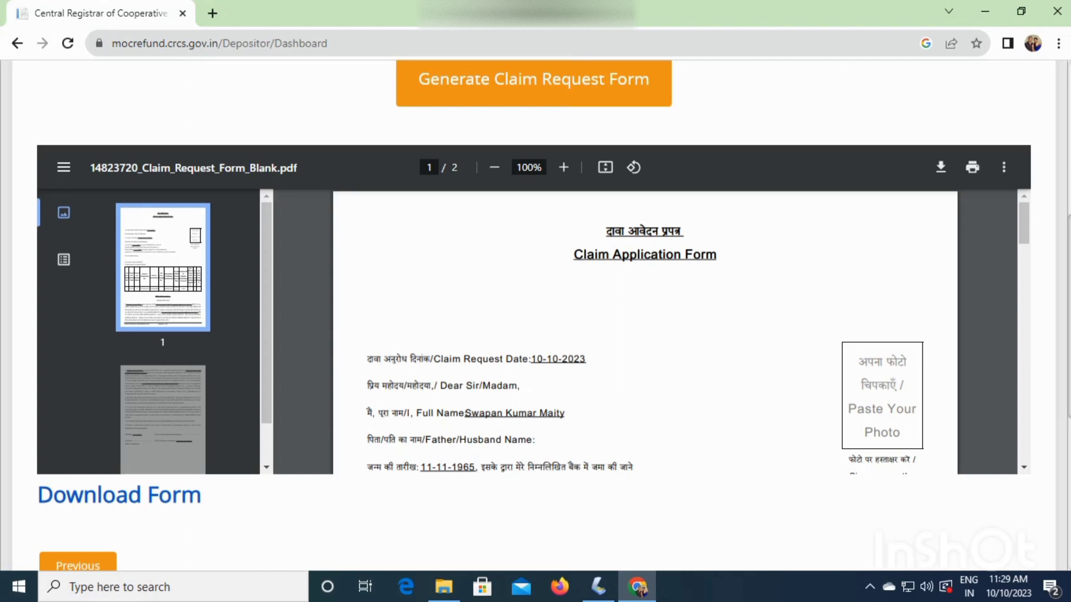
Scroll to page 2 of the claim request form PDF and start printing it.
{"action": "scroll", "coordinate": [645, 332], "scroll_direction": "down", "scroll_amount": 6}
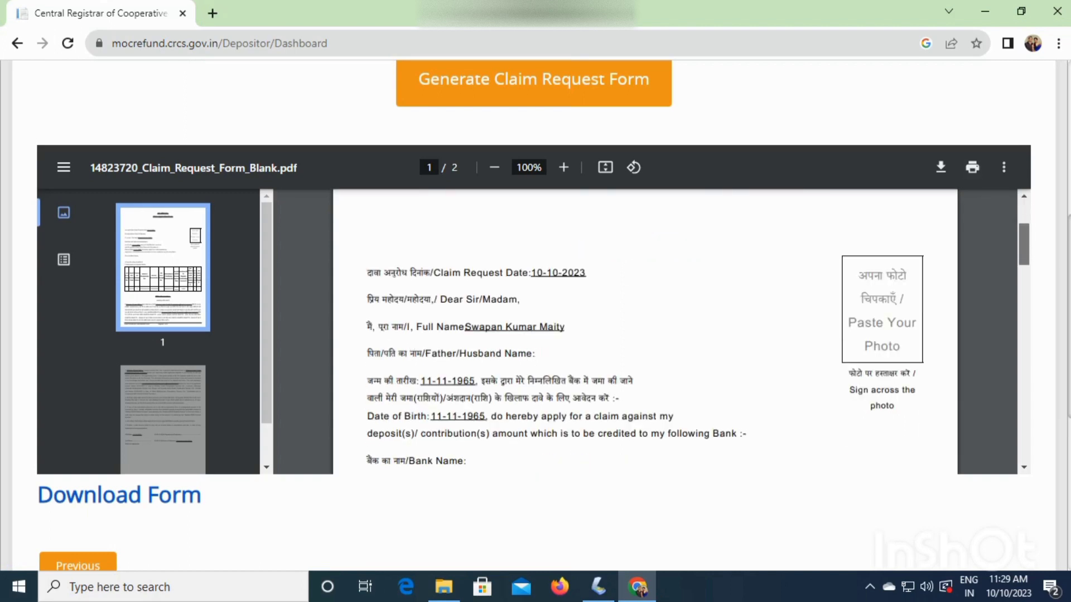
{"action": "scroll", "coordinate": [645, 332], "scroll_direction": "down", "scroll_amount": 10}
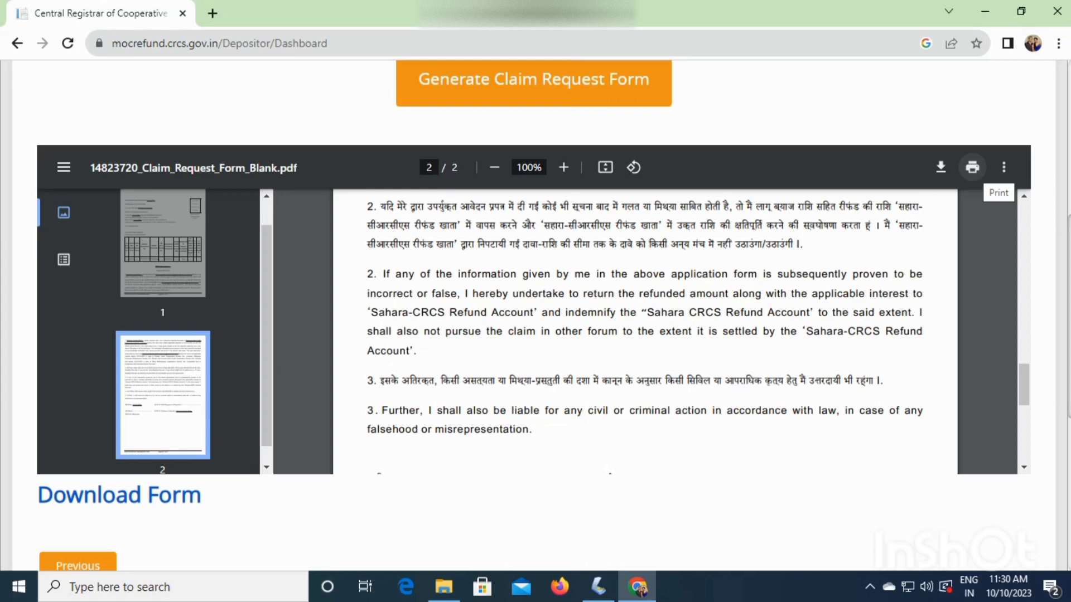
{"action": "left_click", "coordinate": [972, 167]}
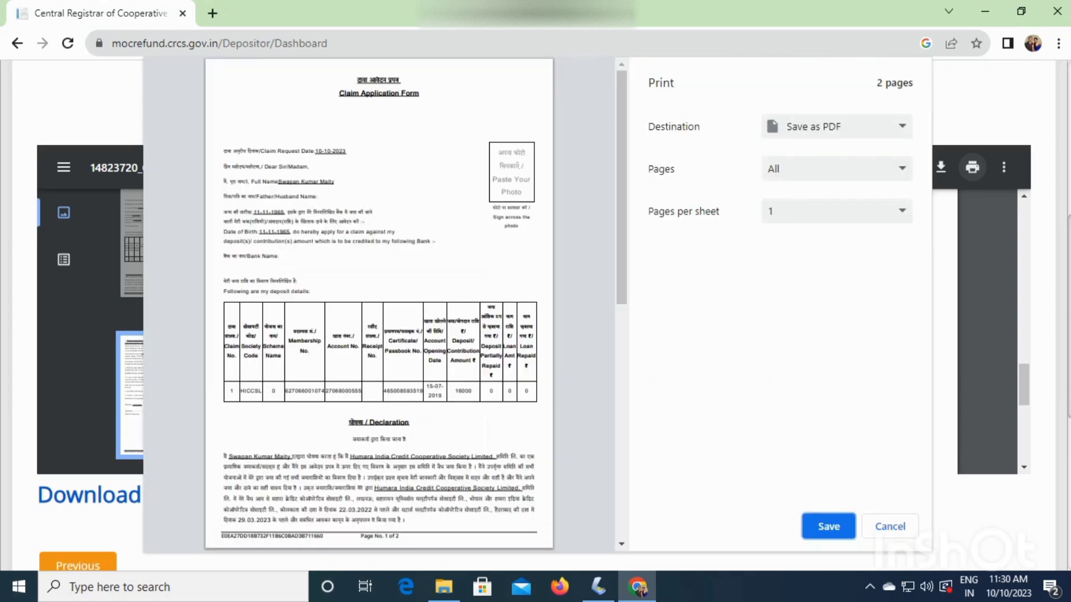
Print the claim form on the EPSON L360 Series printer with A4 210 x 297 mm paper.
{"action": "left_click", "coordinate": [837, 127]}
{"action": "left_click", "coordinate": [815, 149]}
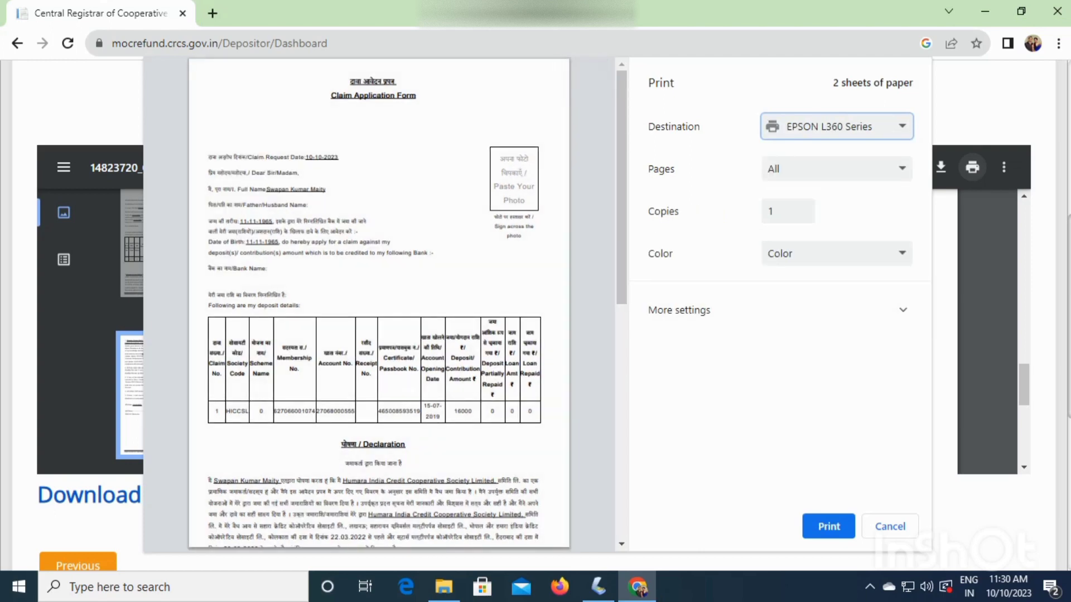
{"action": "scroll", "coordinate": [380, 304], "scroll_direction": "down", "scroll_amount": 5}
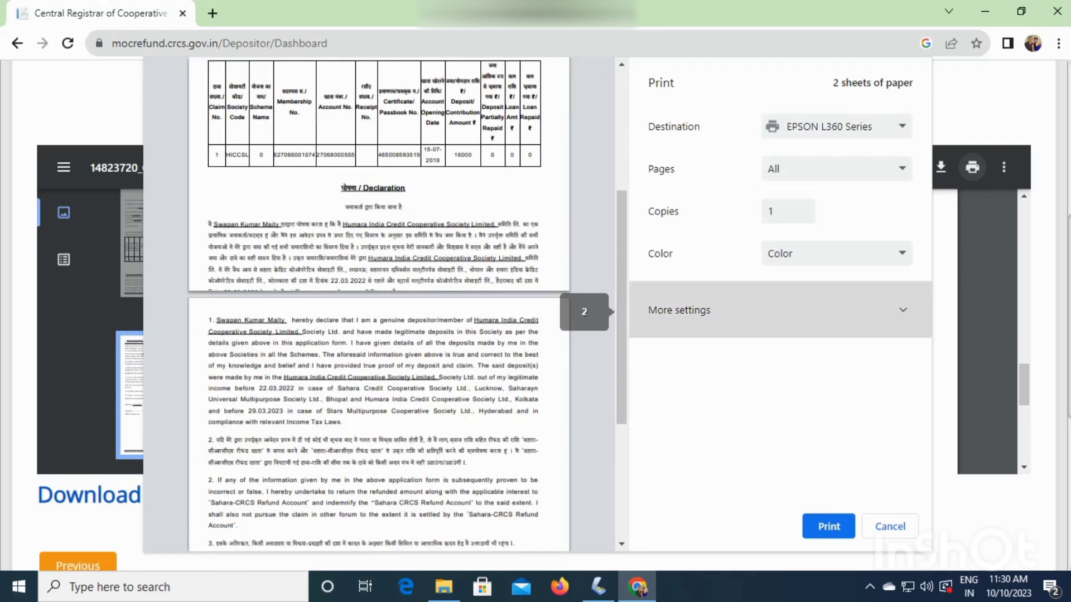
{"action": "left_click", "coordinate": [781, 311]}
{"action": "left_click", "coordinate": [830, 365]}
{"action": "left_click", "coordinate": [831, 79]}
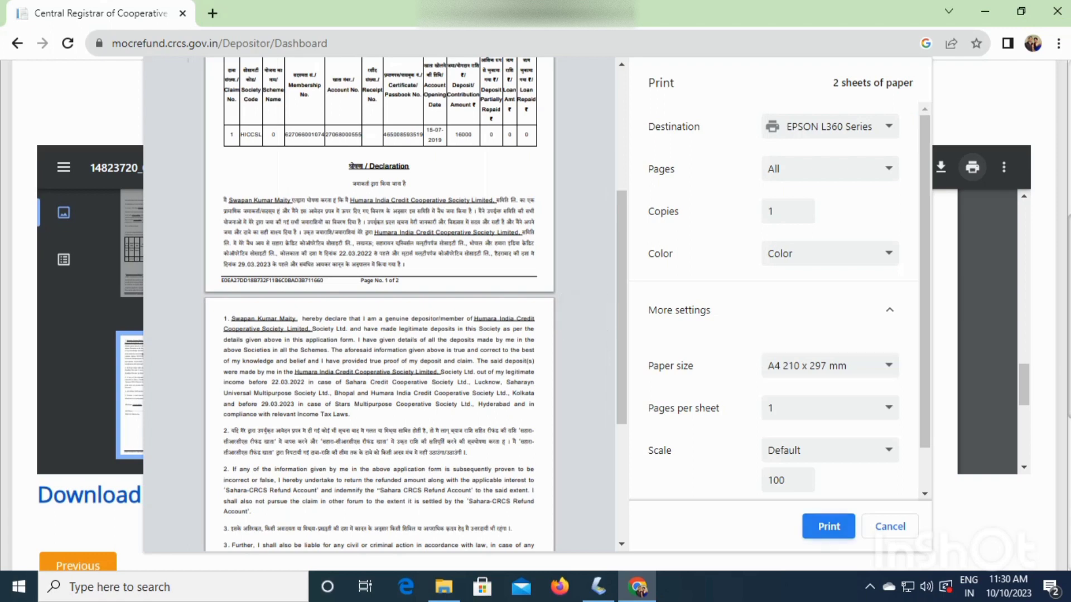
{"action": "left_click", "coordinate": [829, 526]}
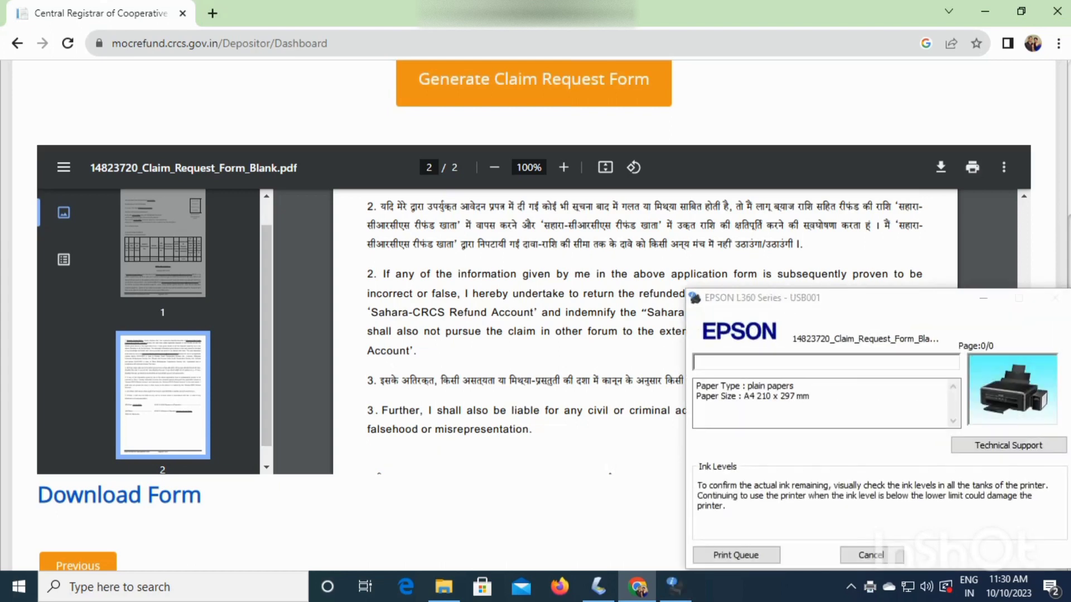
Scroll below the PDF preview and select Next to reach step 5, Upload Documents.
{"action": "scroll", "coordinate": [536, 302], "scroll_direction": "up", "scroll_amount": 1}
{"action": "scroll", "coordinate": [536, 301], "scroll_direction": "down", "scroll_amount": 2}
{"action": "scroll", "coordinate": [535, 313], "scroll_direction": "up", "scroll_amount": 2}
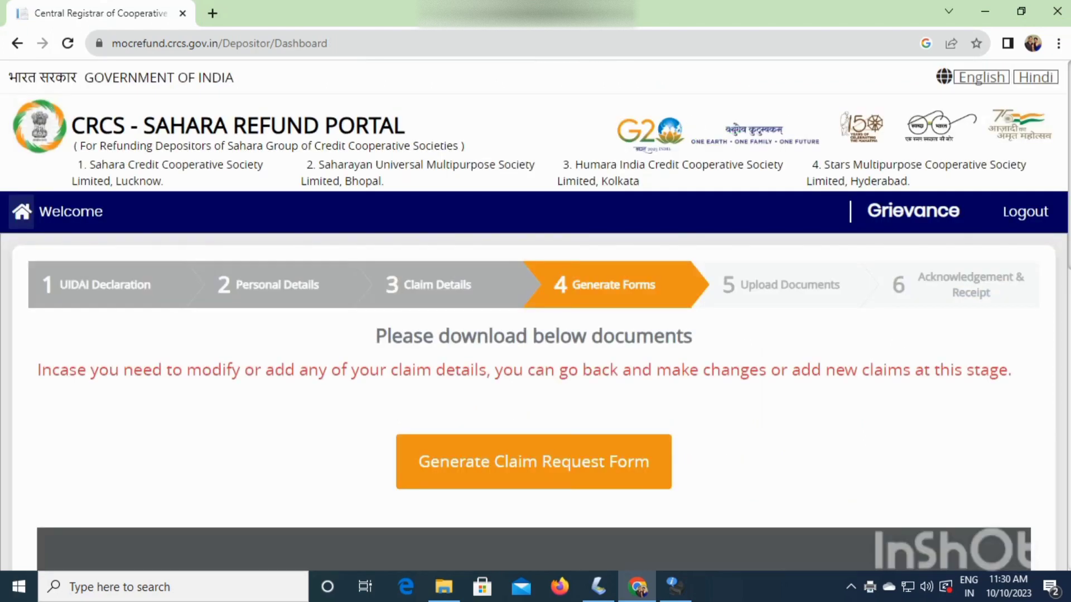
{"action": "scroll", "coordinate": [535, 312], "scroll_direction": "down", "scroll_amount": 8}
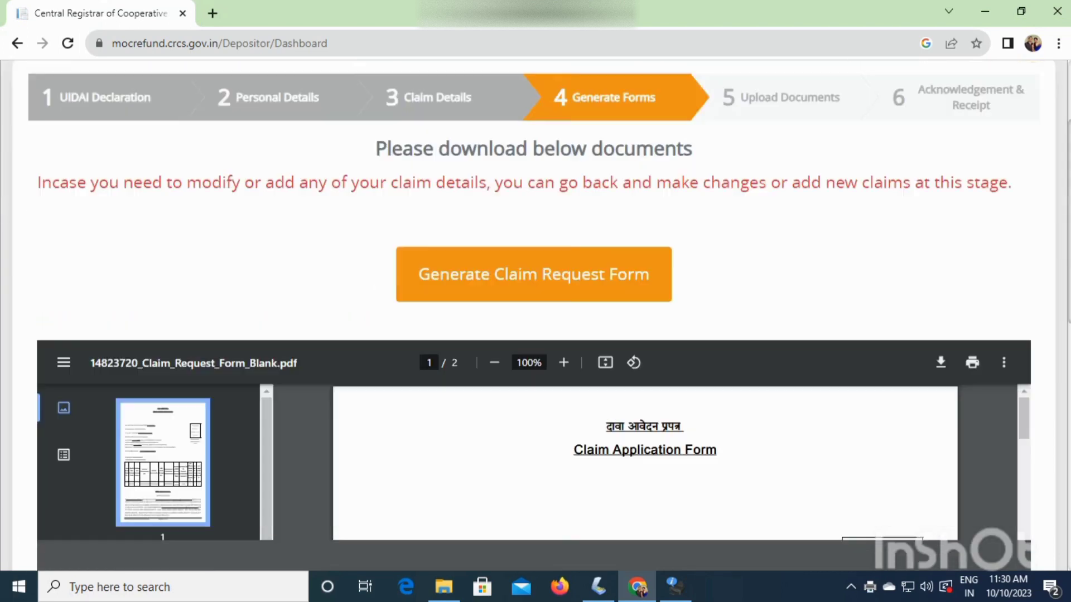
{"action": "scroll", "coordinate": [535, 313], "scroll_direction": "down", "scroll_amount": 1}
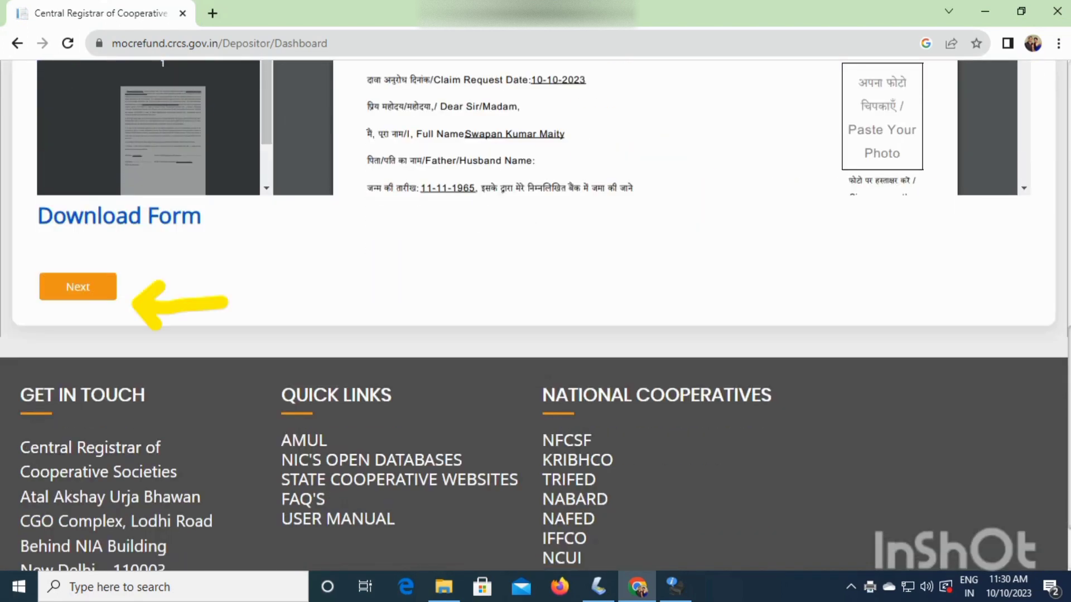
{"action": "left_click", "coordinate": [77, 287]}
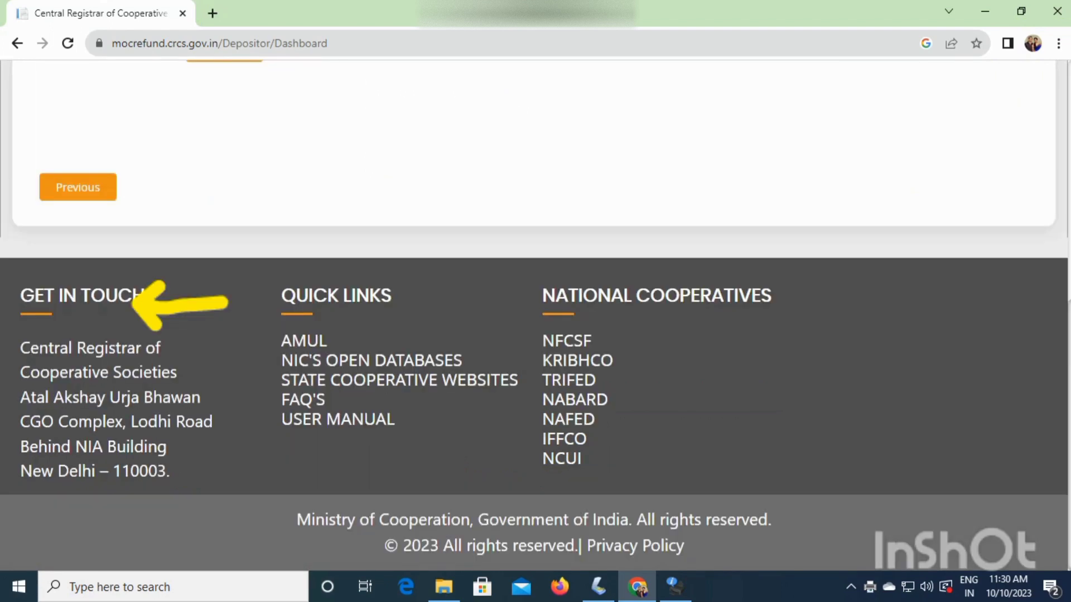
{"action": "scroll", "coordinate": [390, 335], "scroll_direction": "up", "scroll_amount": 5}
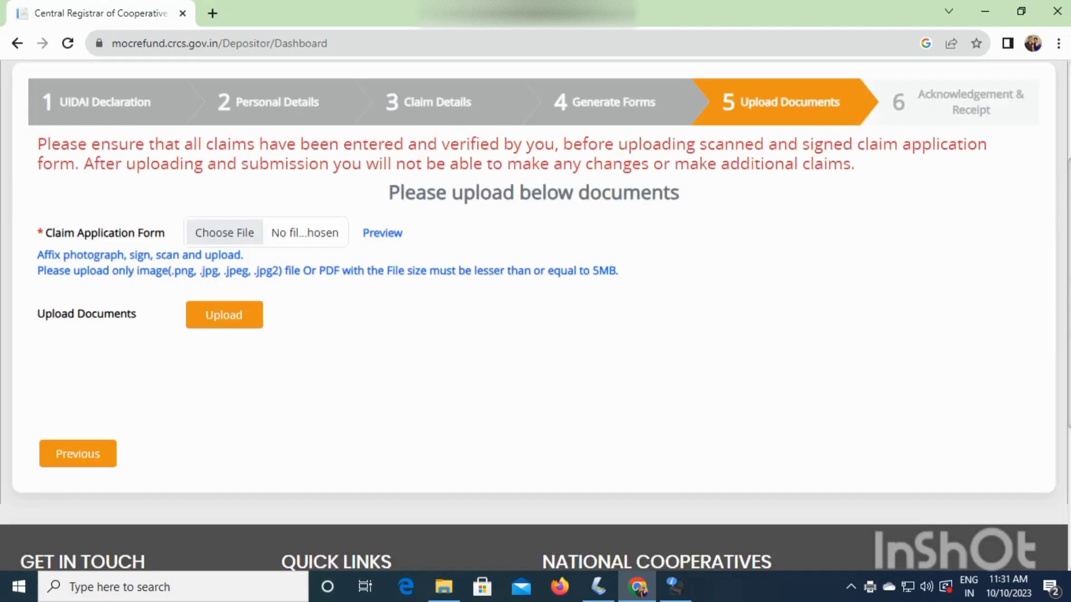